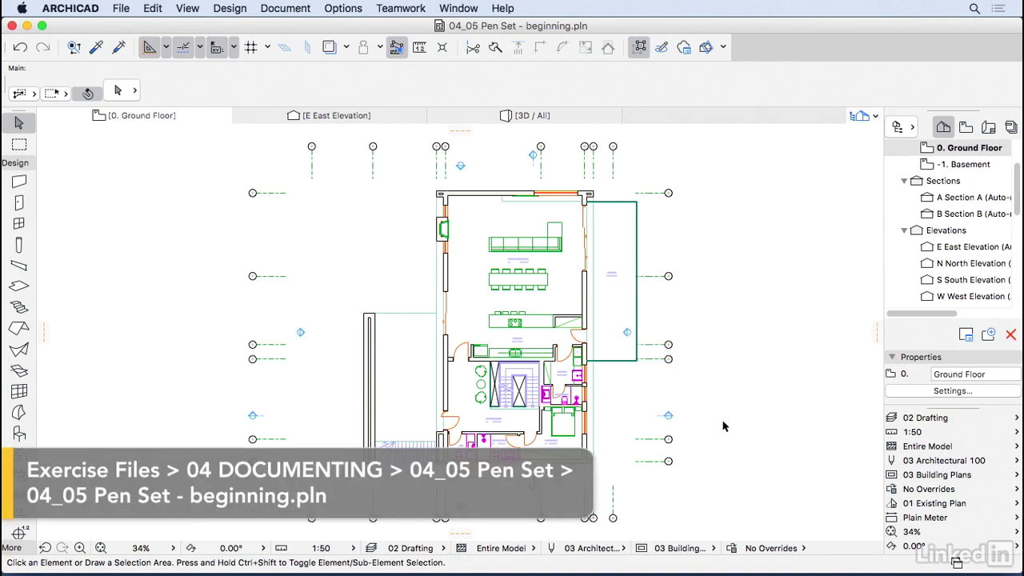
- Preview the plan with the 01 Color Conceptual and then the 08 Electrical pen sets
left_click(973, 461)
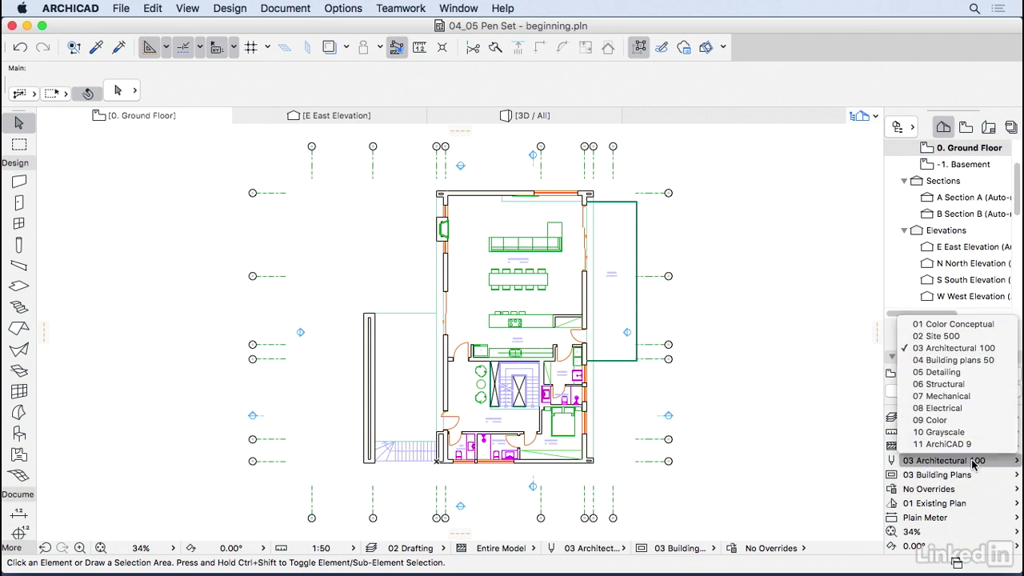
left_click(954, 326)
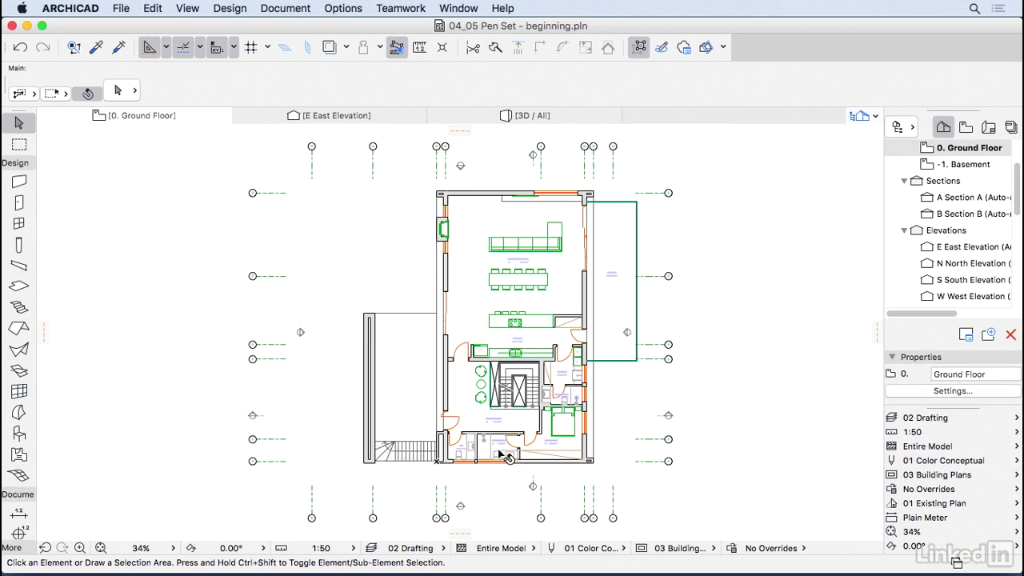
scroll(498, 449, "up", 3)
scroll(587, 418, "up", 5)
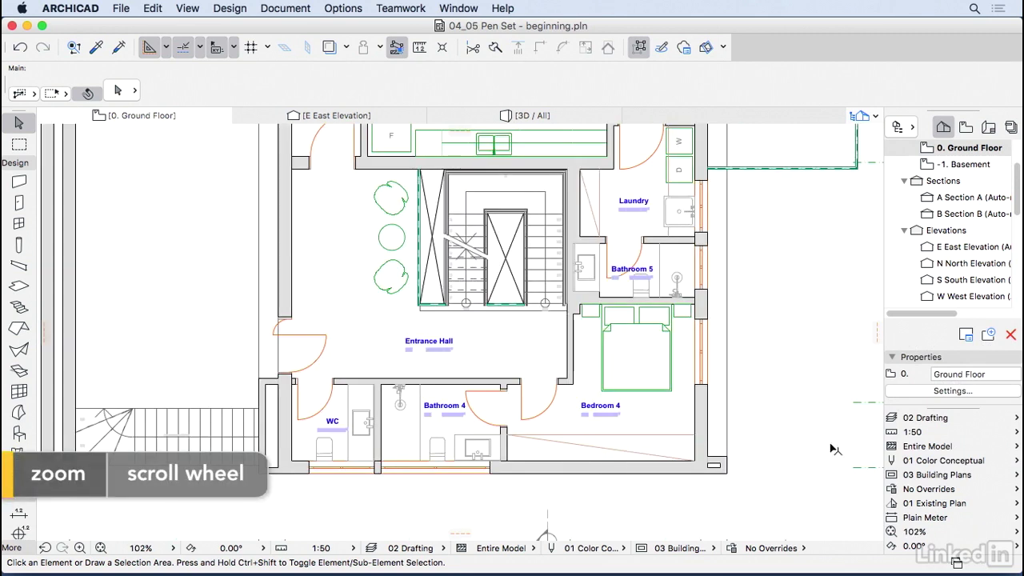
left_click(952, 461)
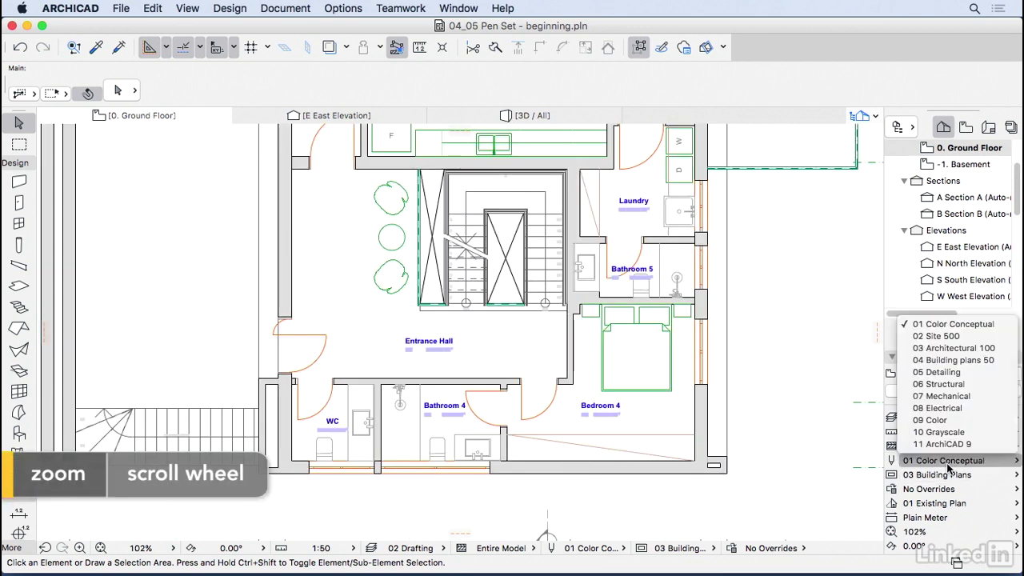
left_click(940, 408)
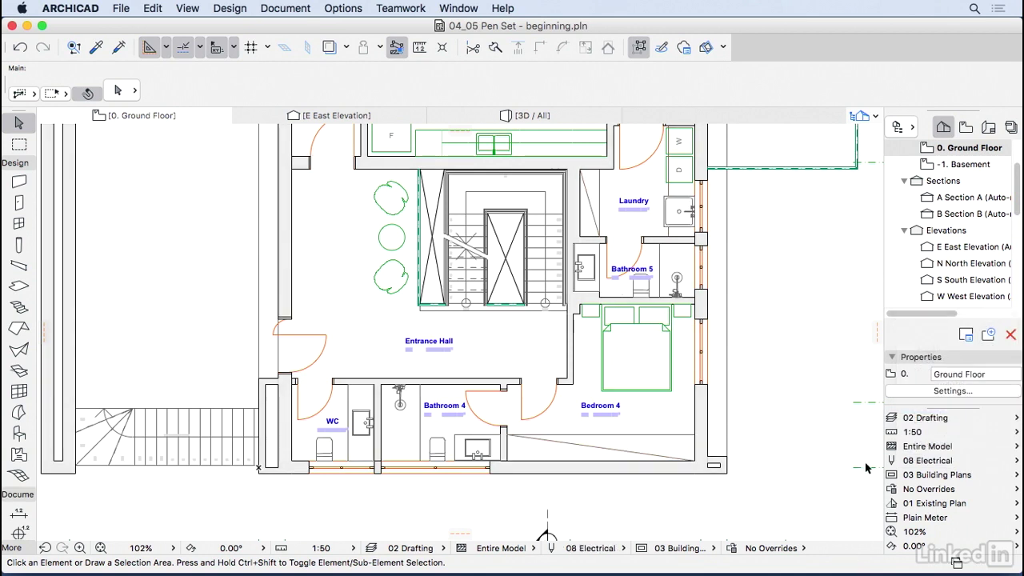
- Try the 09 Color and 11 ArchiCAD 9 pen sets, then return to 03 Architectural 100
left_click(930, 462)
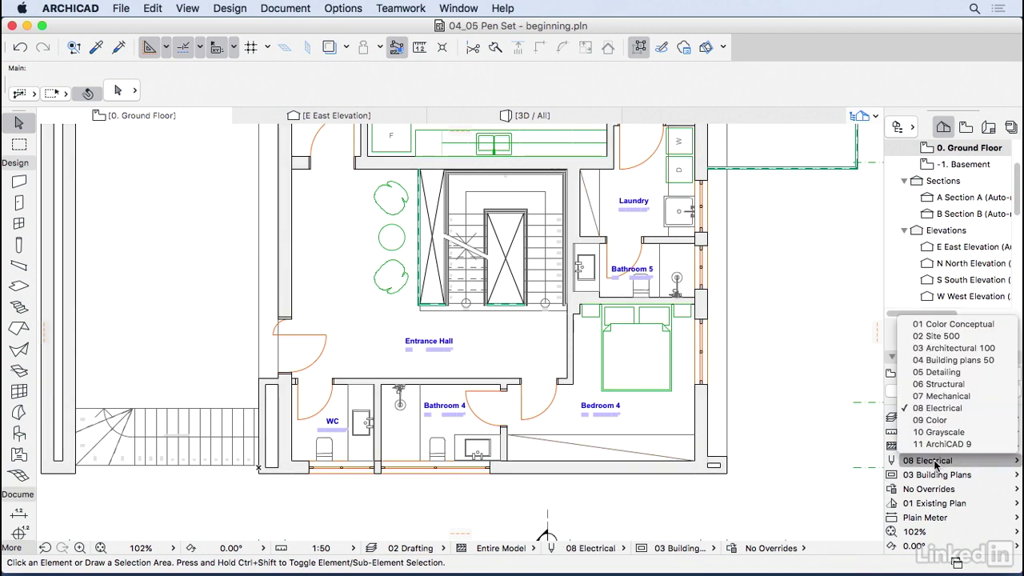
left_click(930, 420)
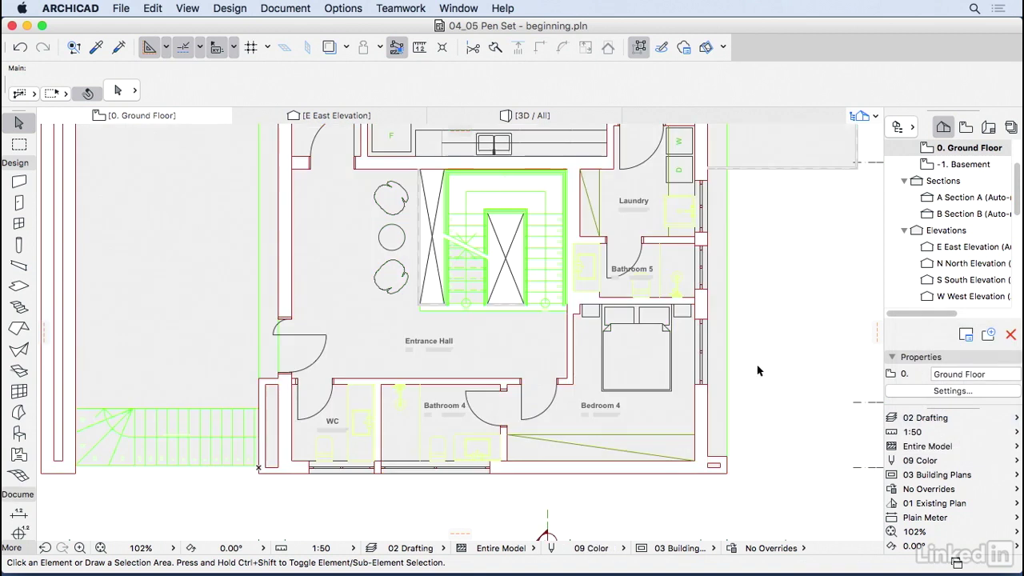
left_click(920, 460)
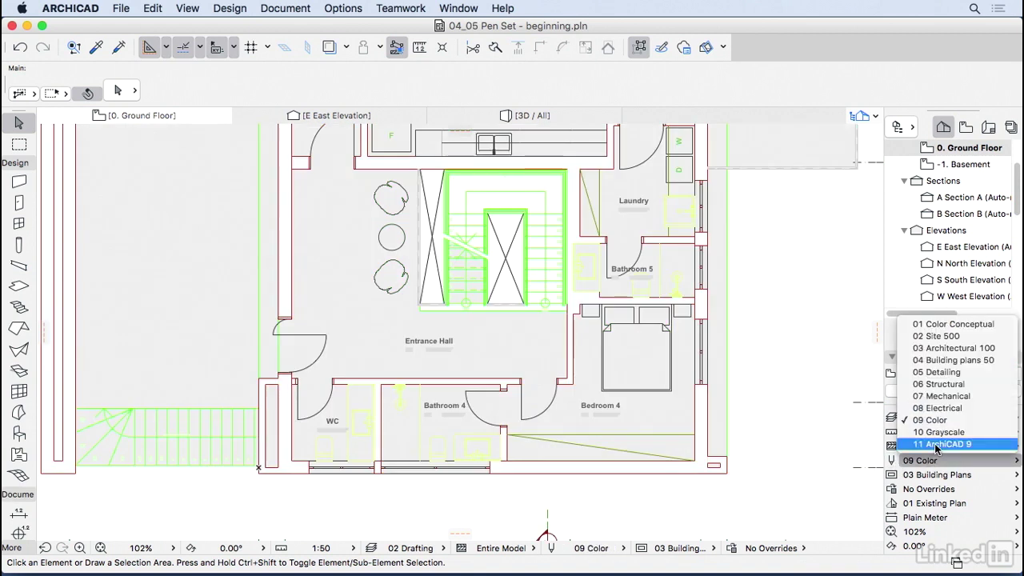
left_click(935, 445)
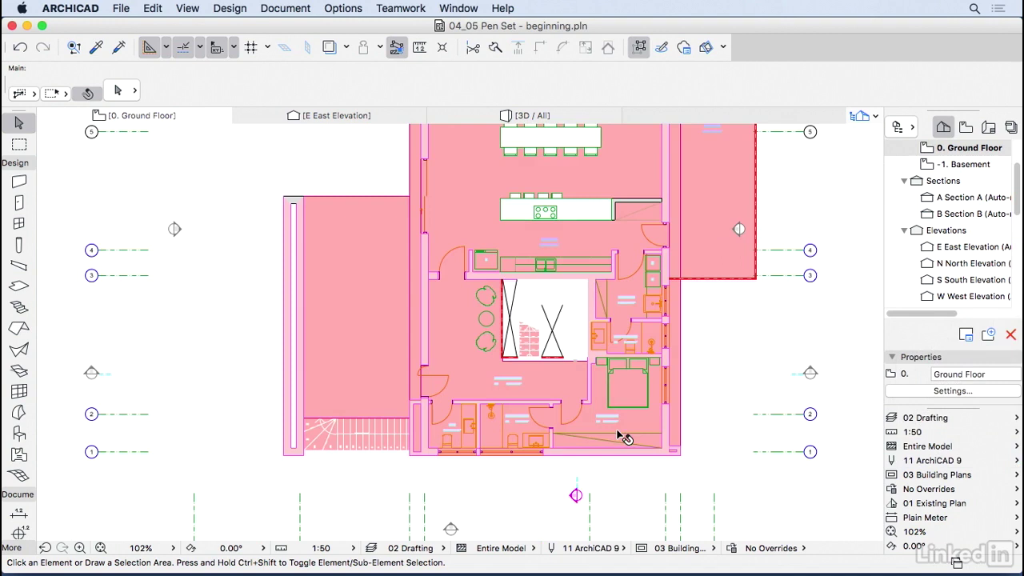
middle_click_drag(640, 426, 675, 475)
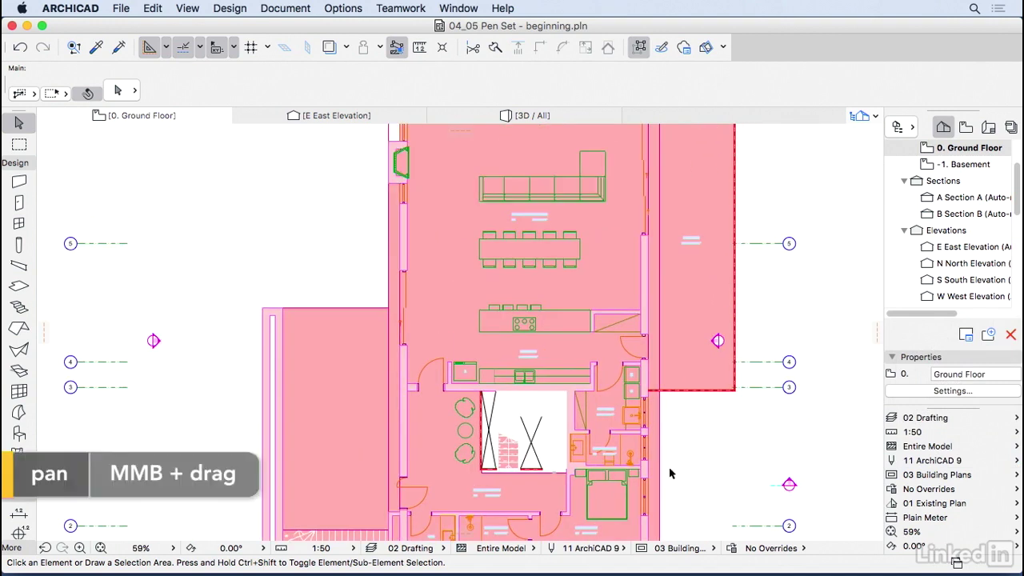
left_click(924, 461)
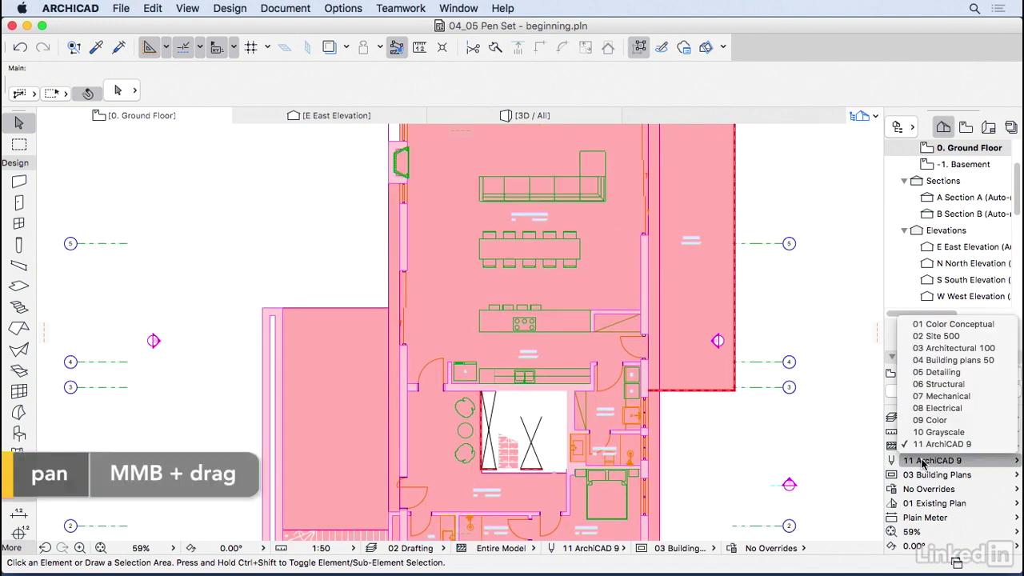
left_click(956, 348)
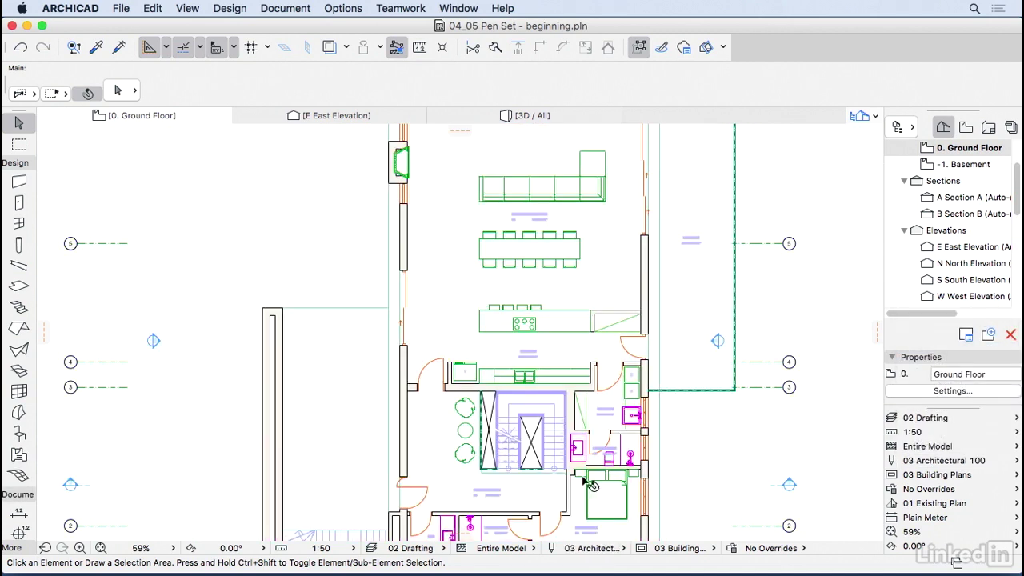
- Open Pens & Colors (Model Views) and move the dialog aside to reveal the plan
middle_click_drag(595, 488, 613, 389)
scroll(612, 388, "up", 2)
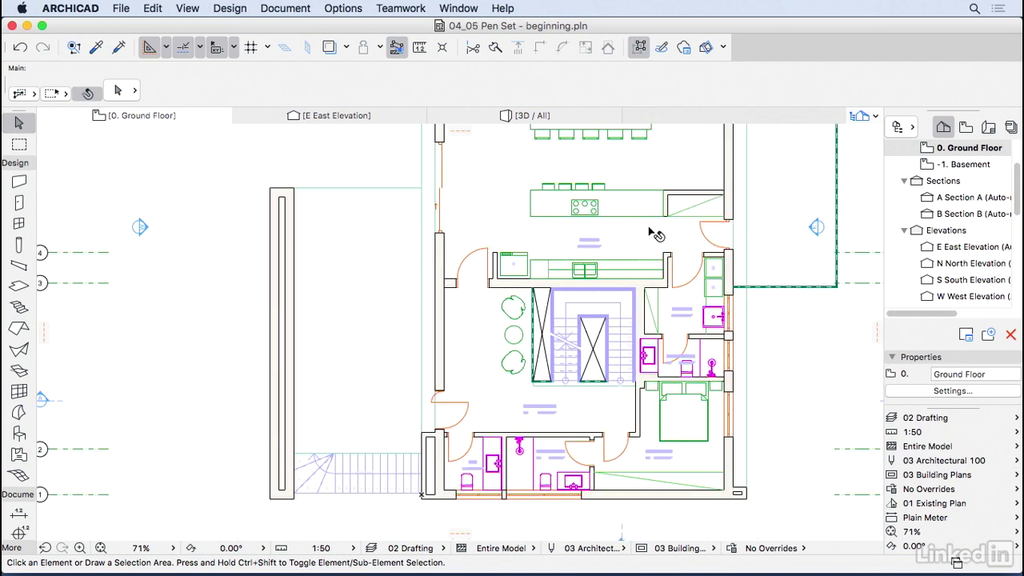
left_click(296, 8)
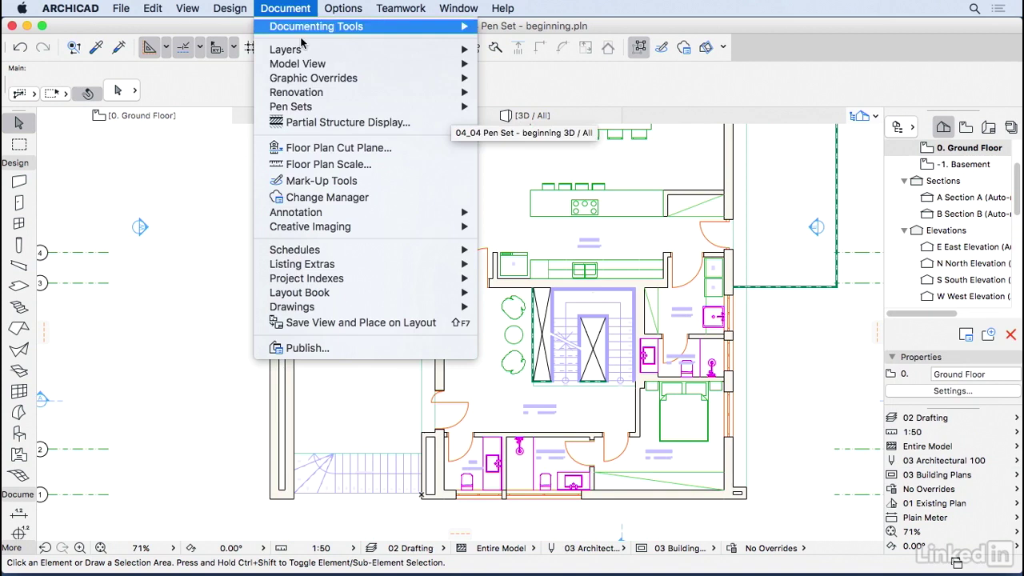
mouse_move(424, 112)
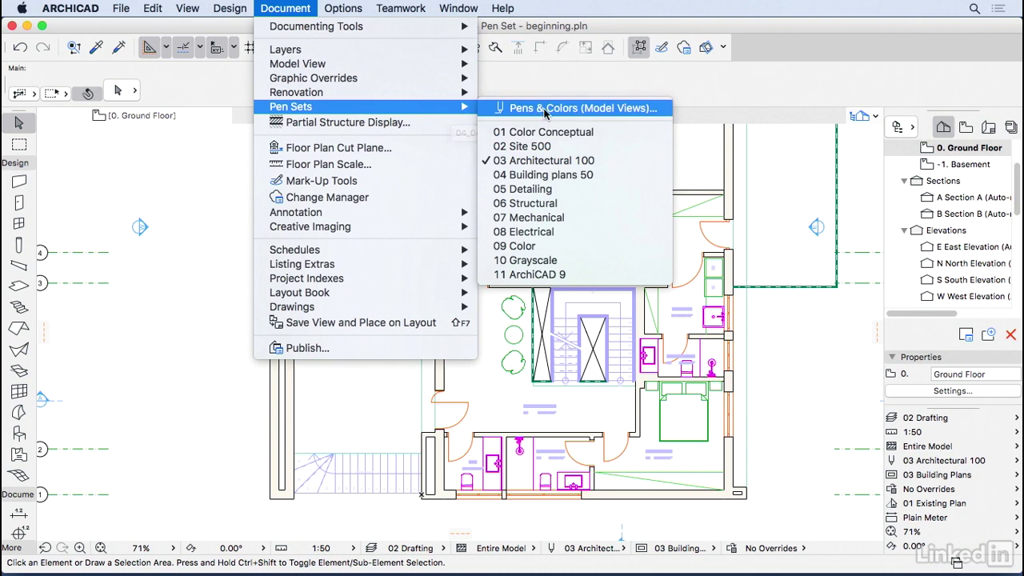
left_click(619, 109)
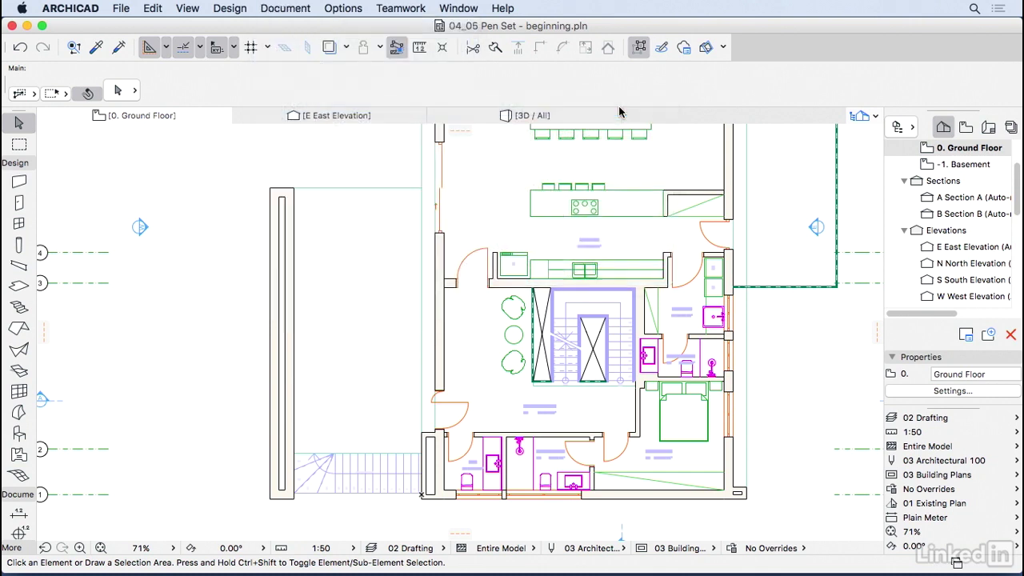
left_click_drag(702, 79, 444, 84)
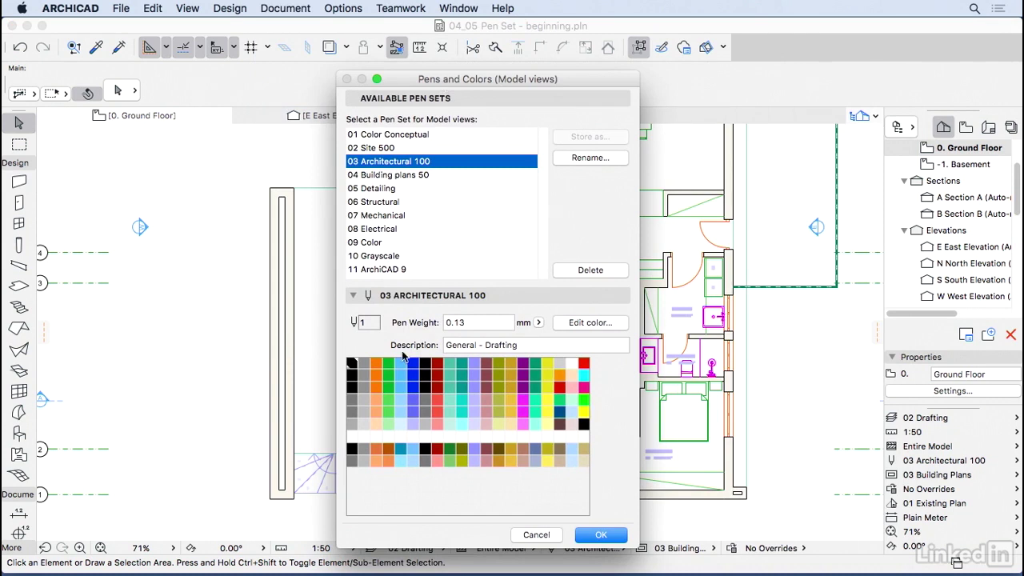
left_click(352, 388)
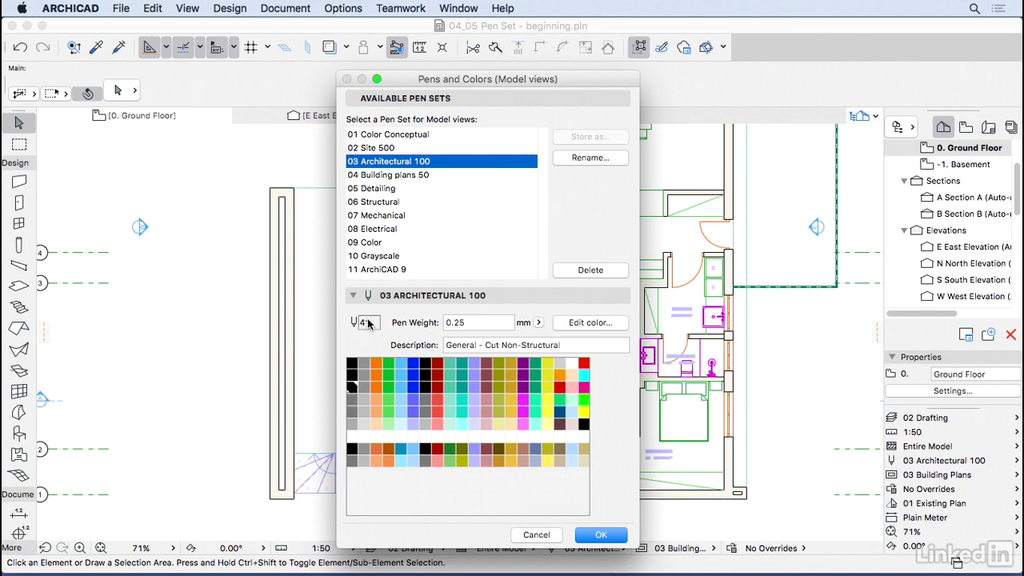
left_click(355, 365)
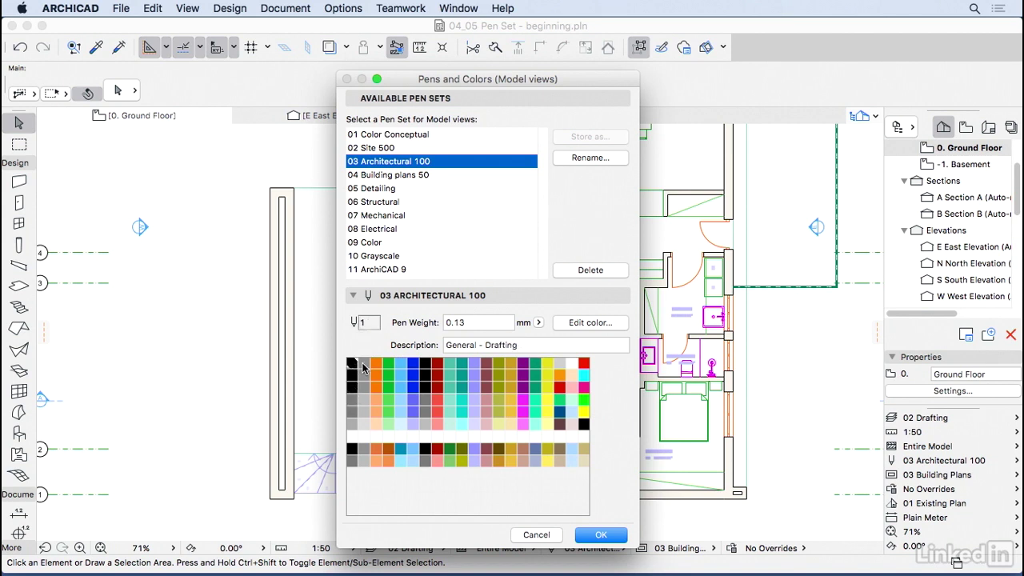
left_click(364, 365)
left_click(379, 363)
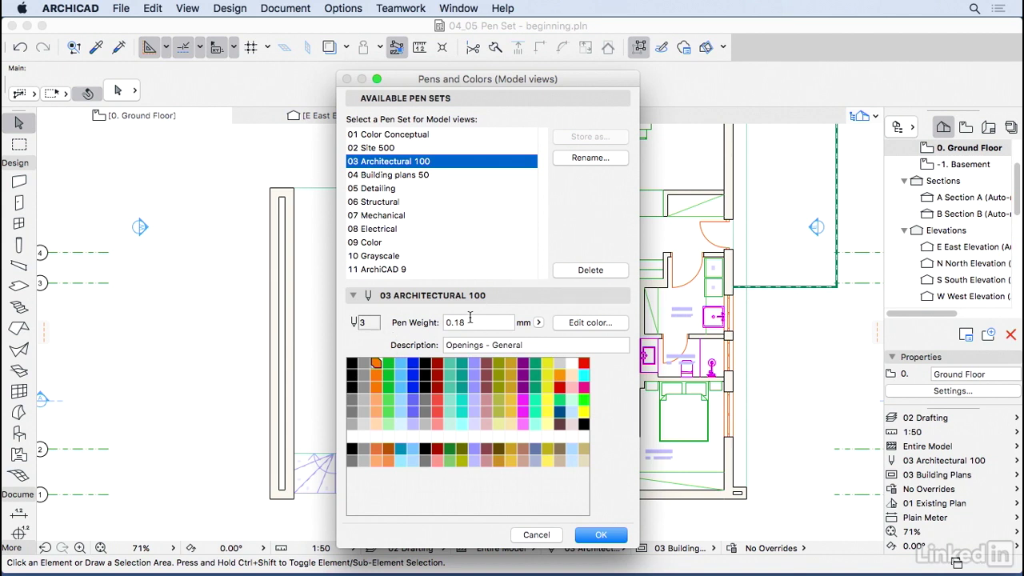
left_click(589, 322)
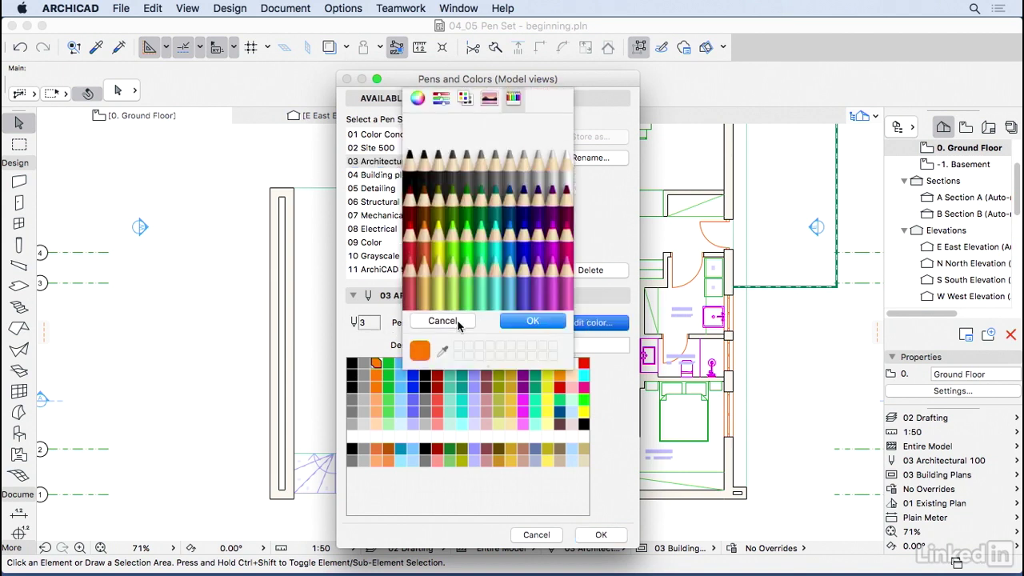
key("Escape")
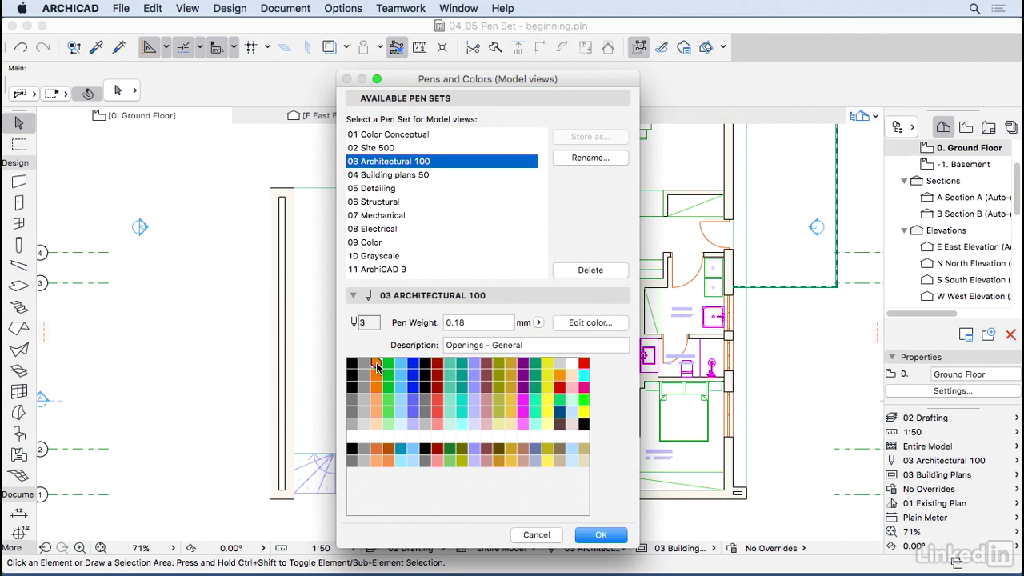
left_click(381, 256)
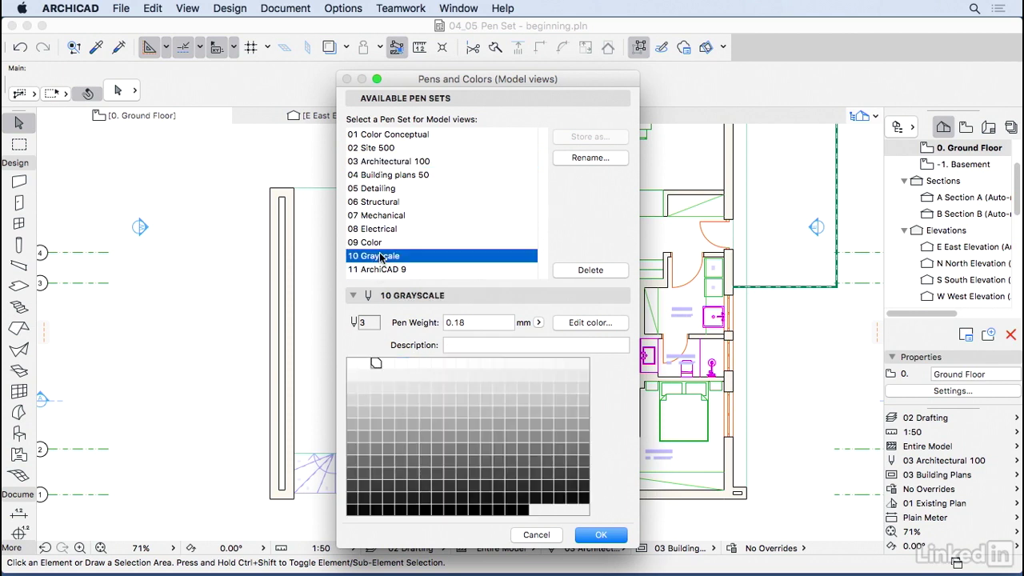
left_click(384, 229)
left_click(388, 163)
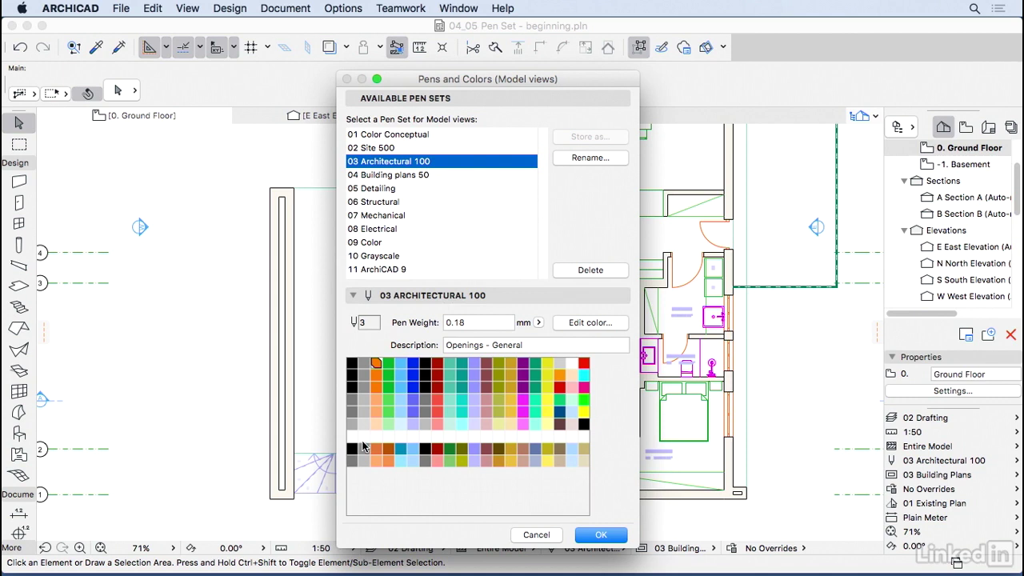
left_click(353, 366)
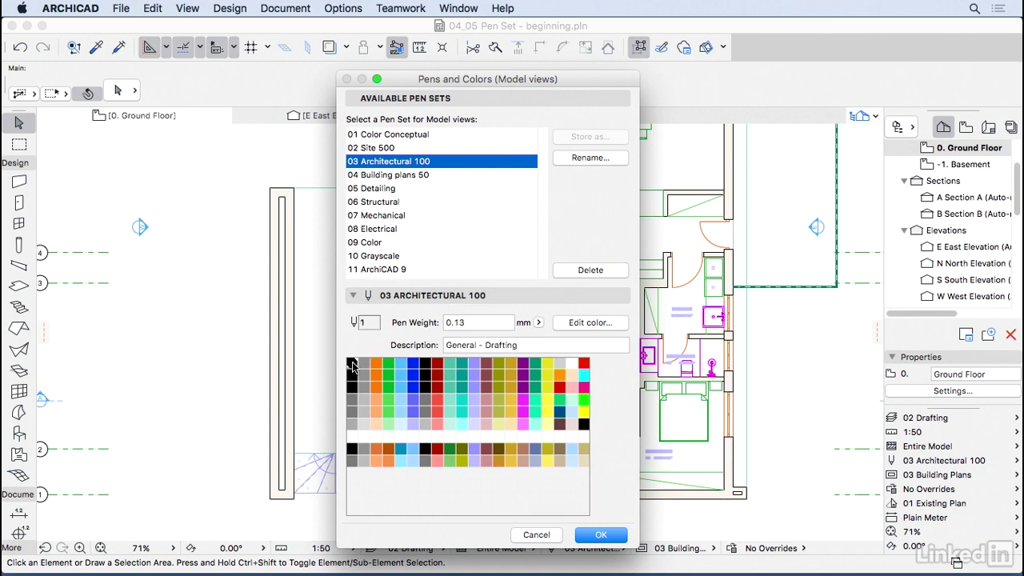
left_click(354, 375)
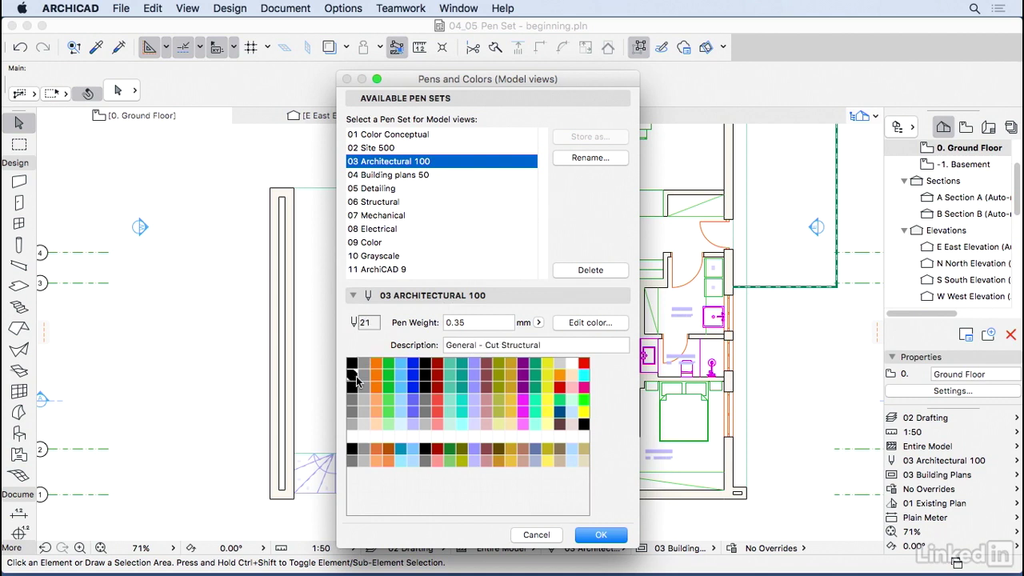
left_click(352, 388)
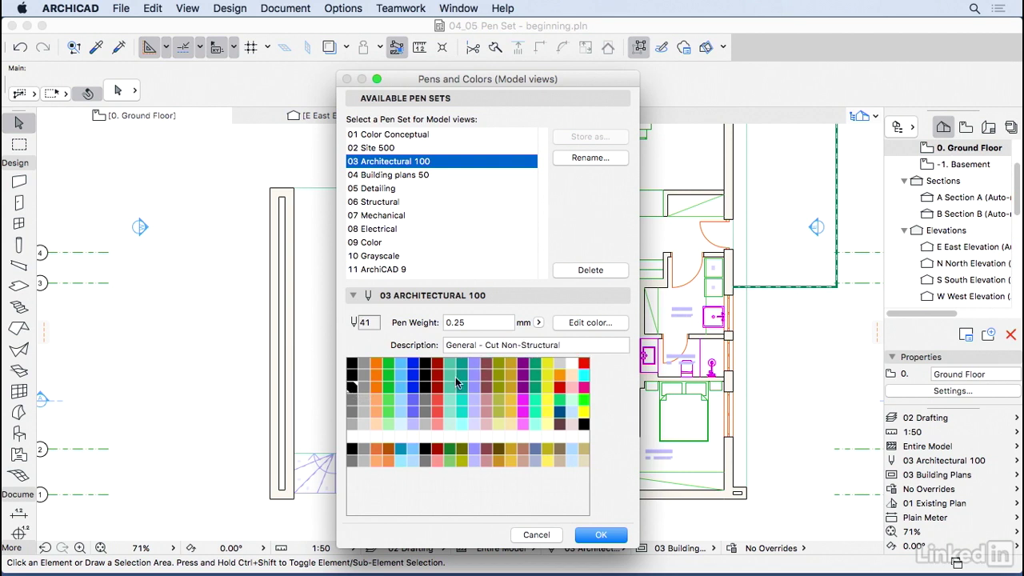
left_click(352, 400)
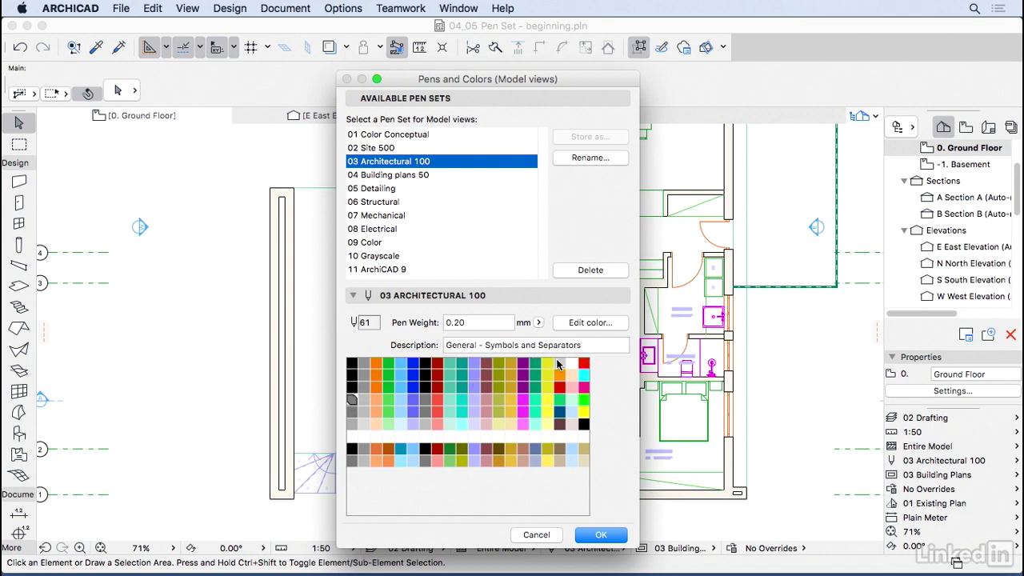
left_click(376, 364)
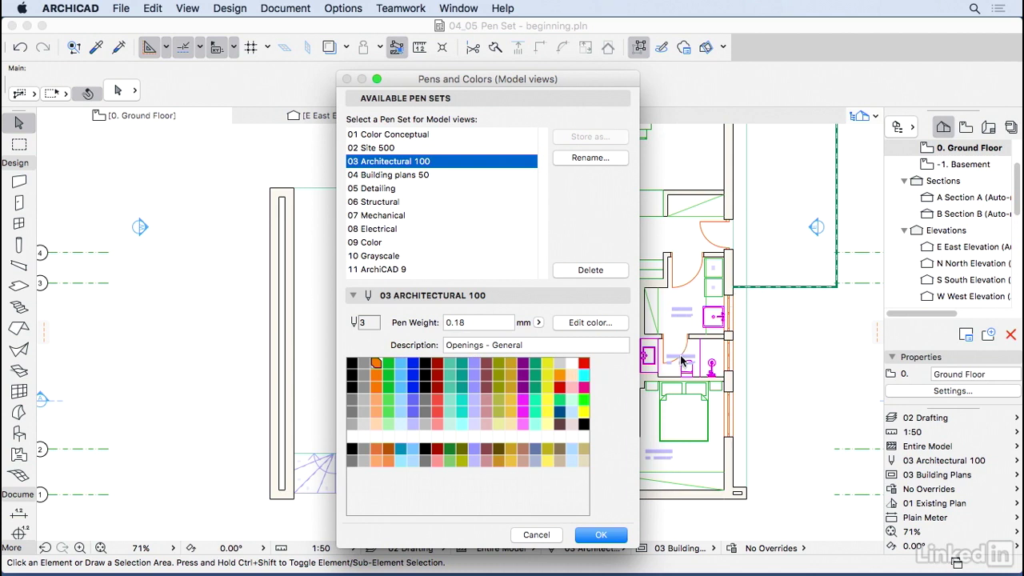
left_click(376, 374)
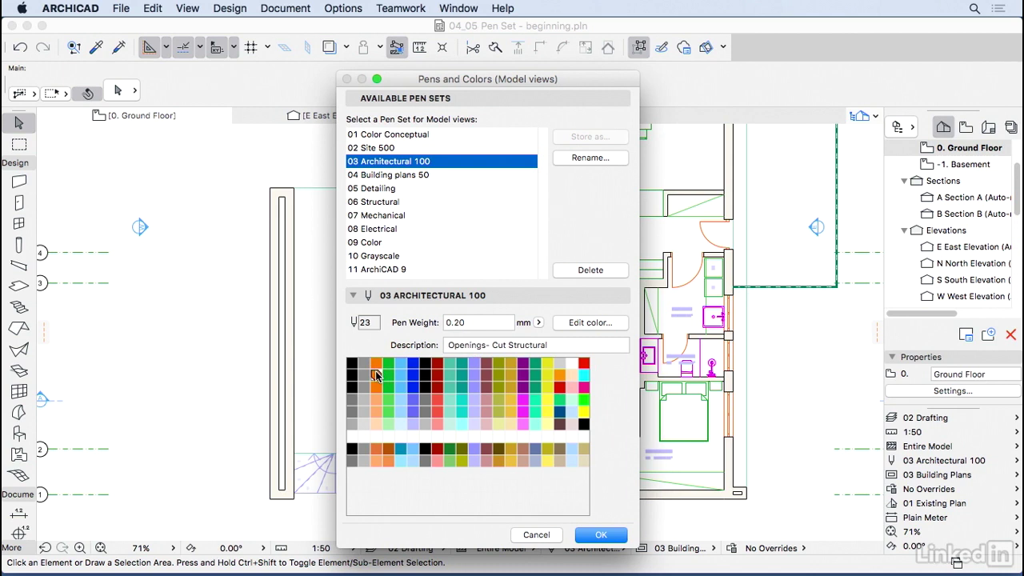
left_click(376, 387)
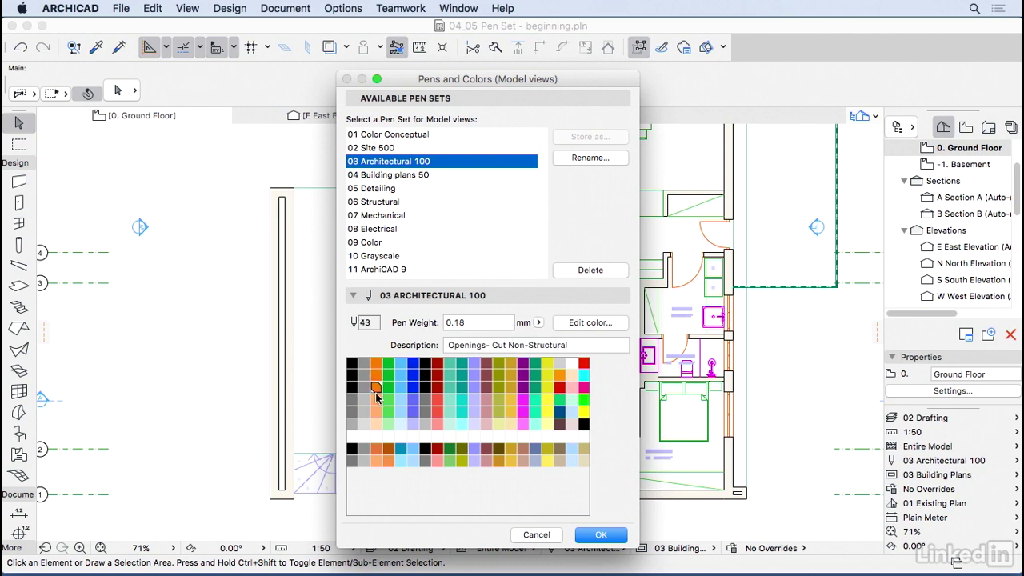
left_click(388, 364)
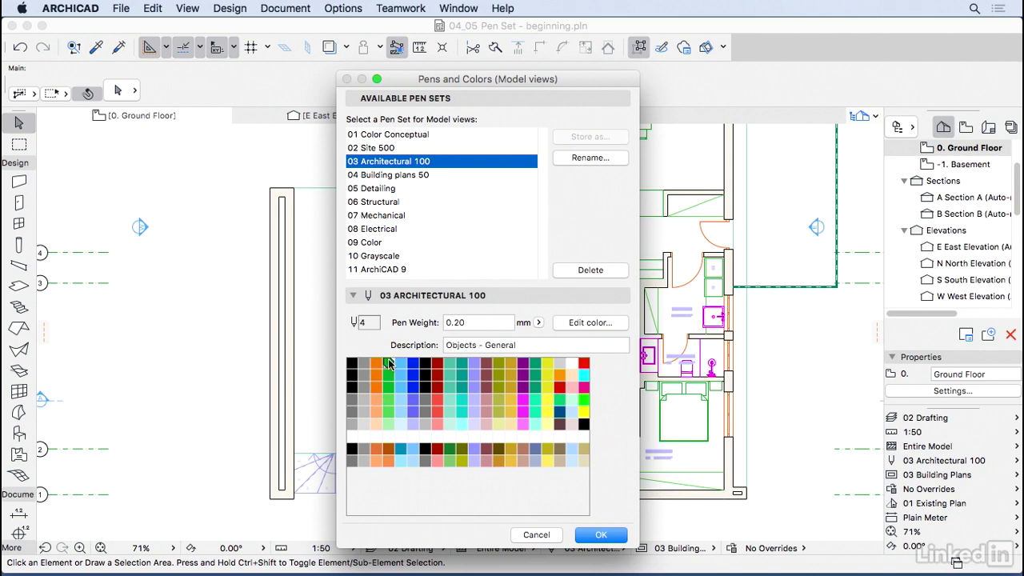
left_click(388, 375)
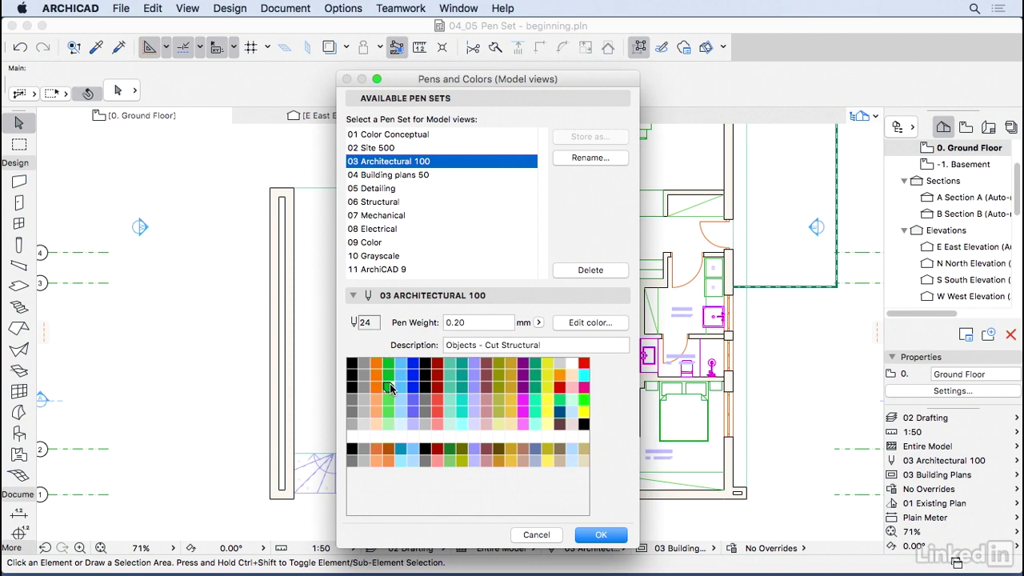
left_click(388, 388)
left_click(389, 399)
left_click(390, 411)
left_click(404, 366)
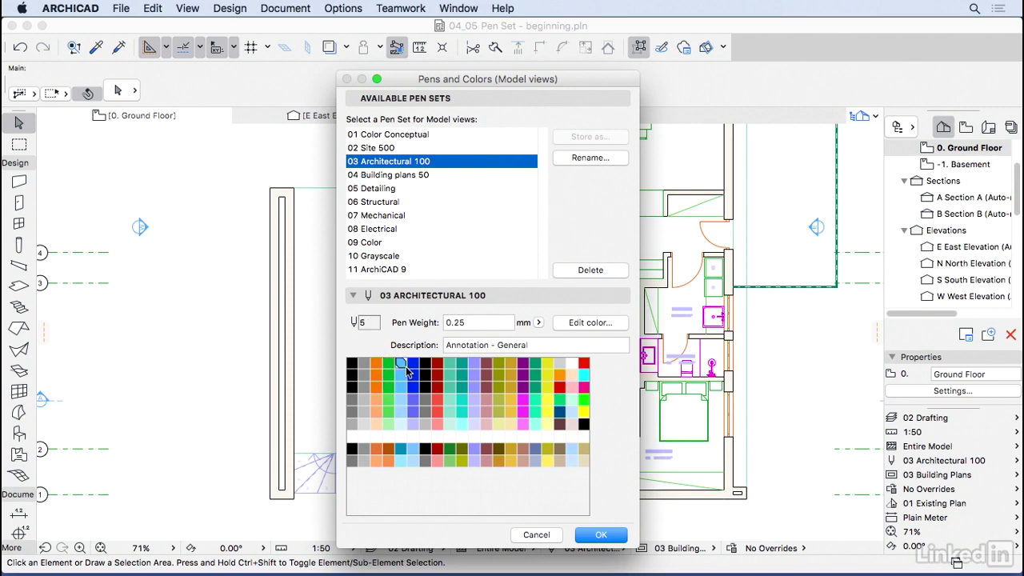
left_click(418, 366)
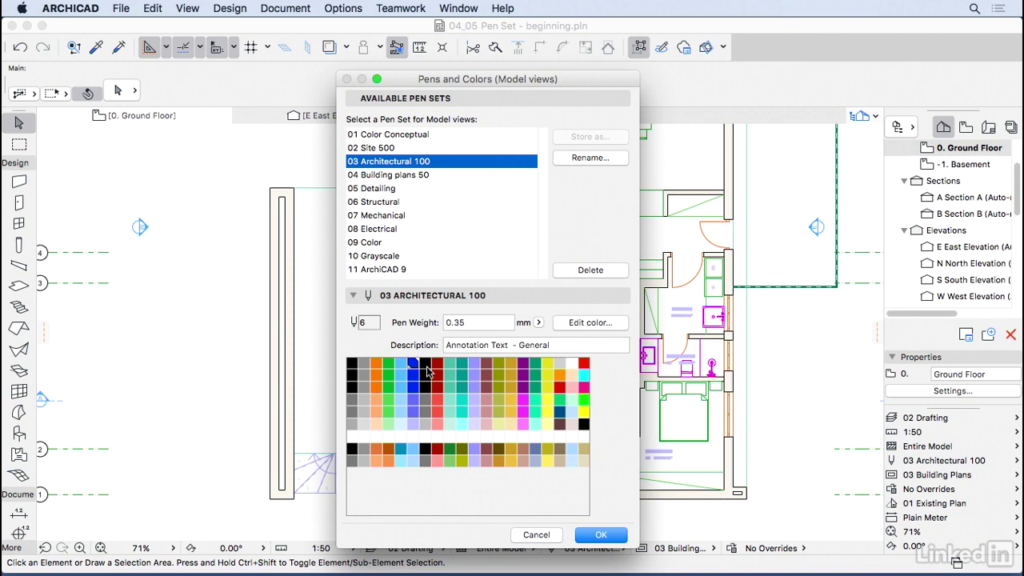
left_click(428, 370)
left_click(440, 369)
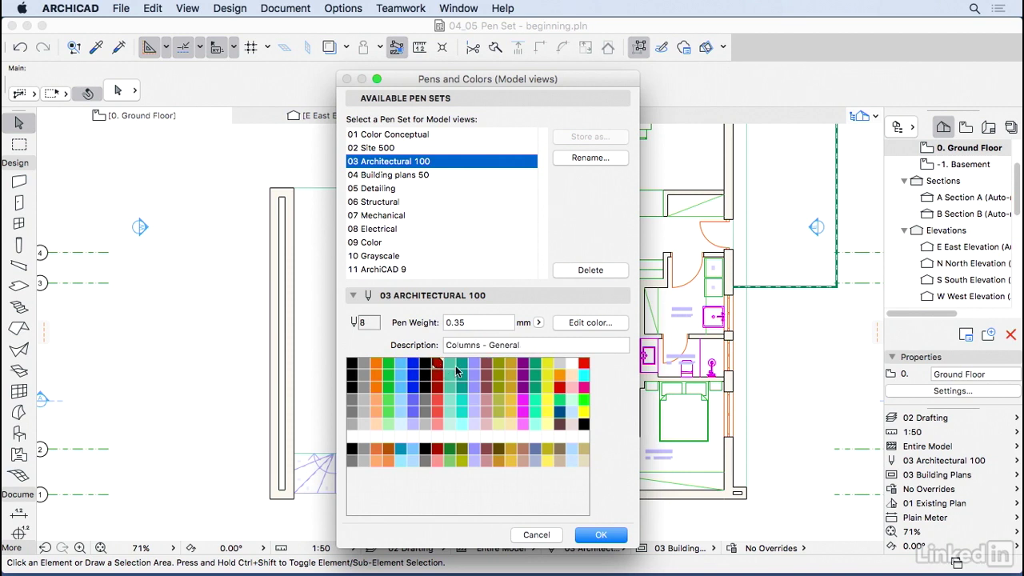
left_click(460, 365)
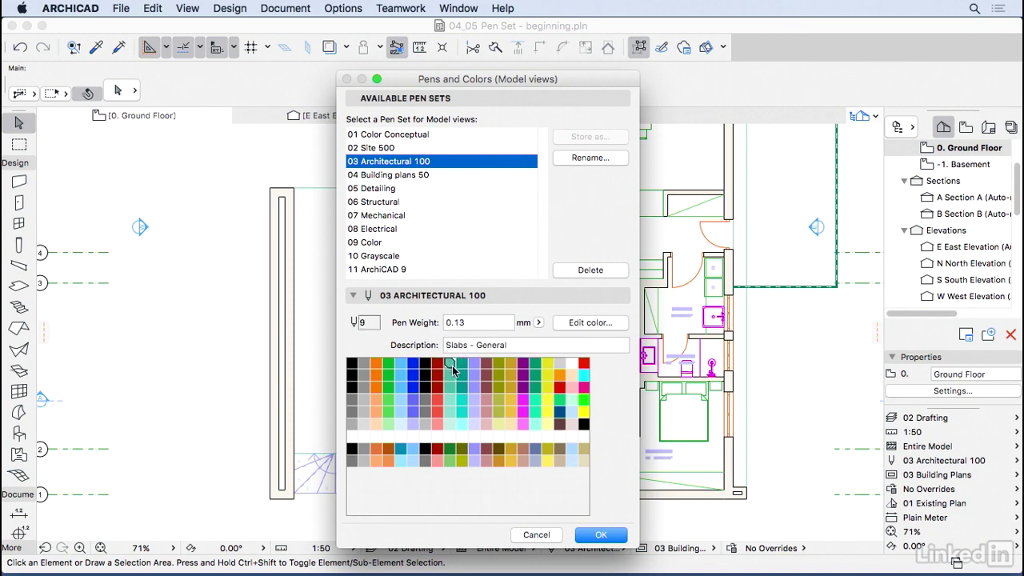
left_click(473, 366)
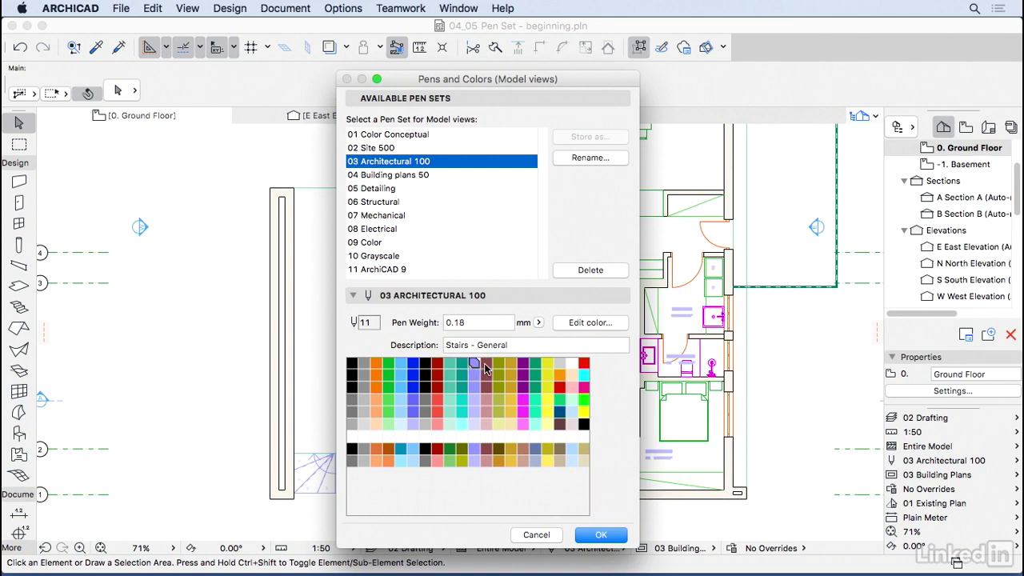
left_click(485, 365)
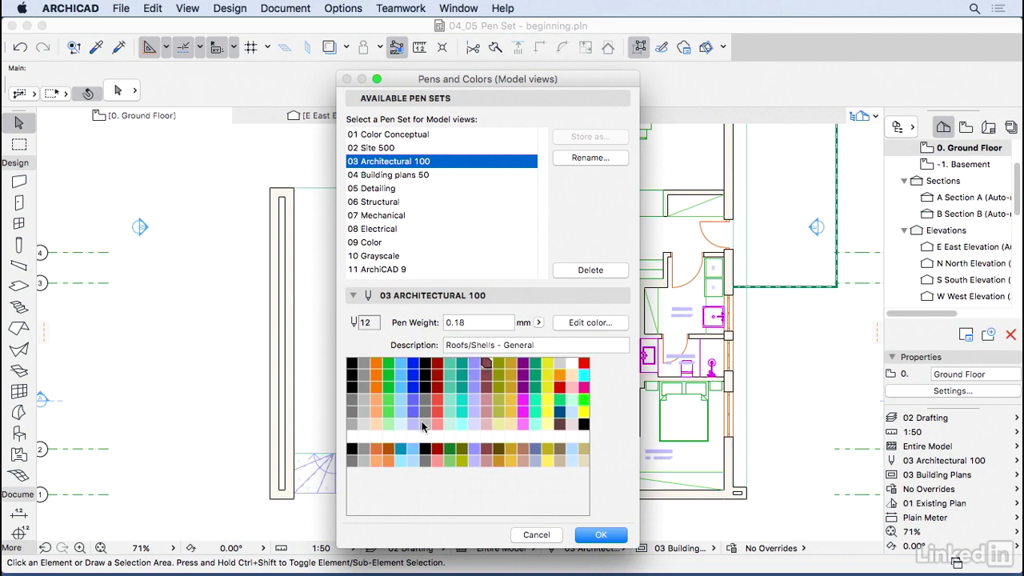
left_click(451, 365)
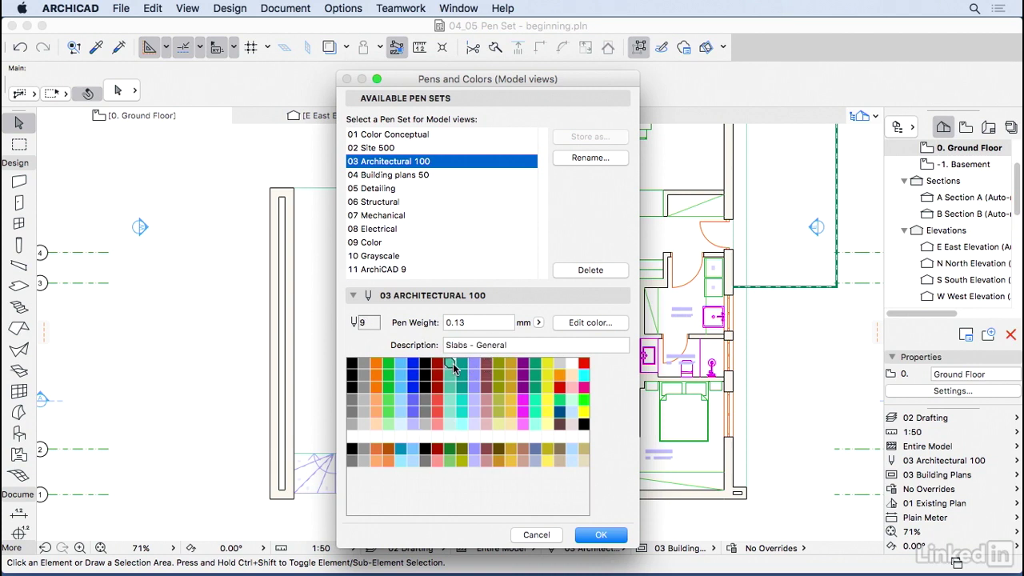
left_click(451, 424)
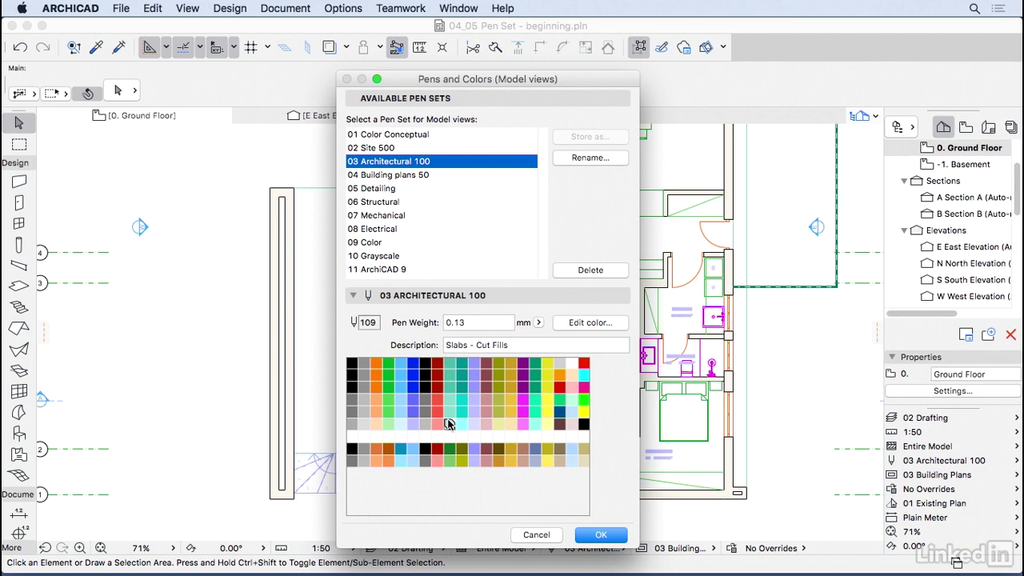
left_click(388, 451)
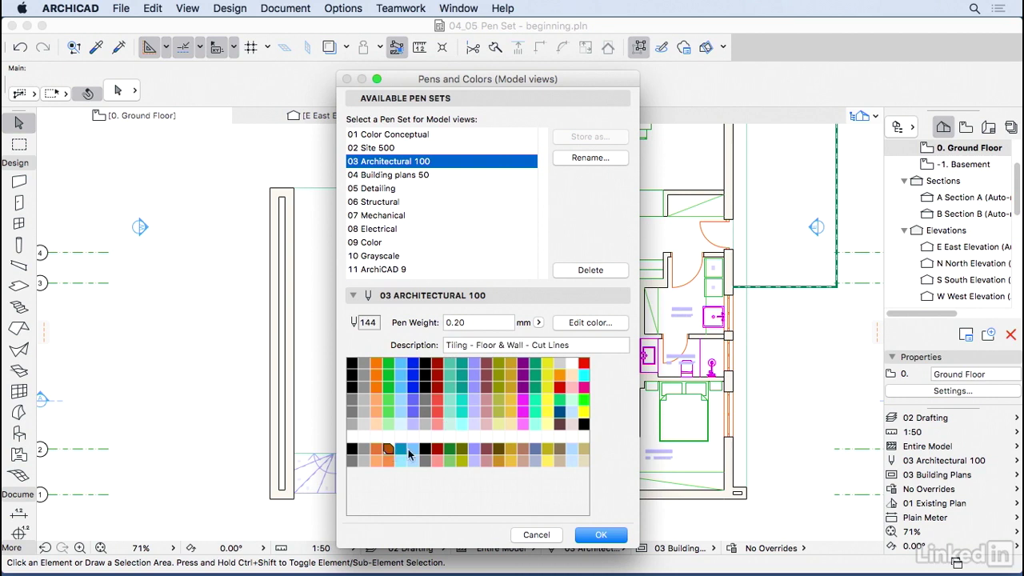
left_click(413, 450)
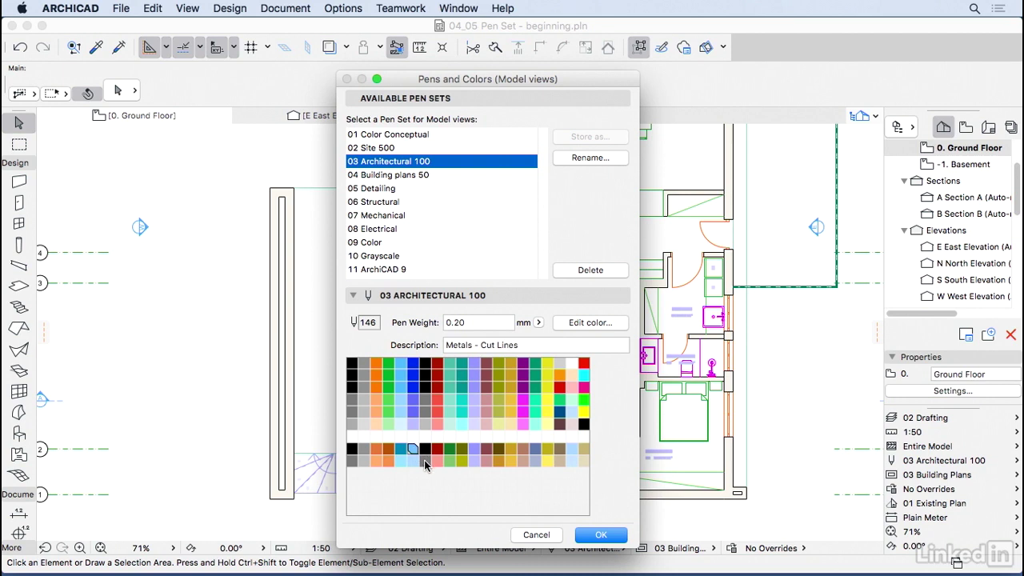
left_click(422, 459)
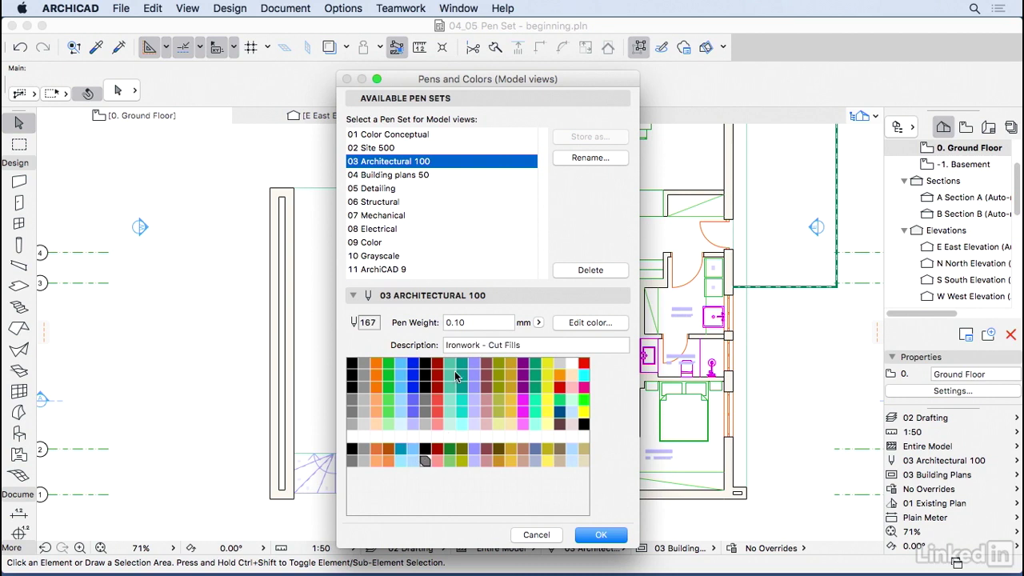
left_click(439, 452)
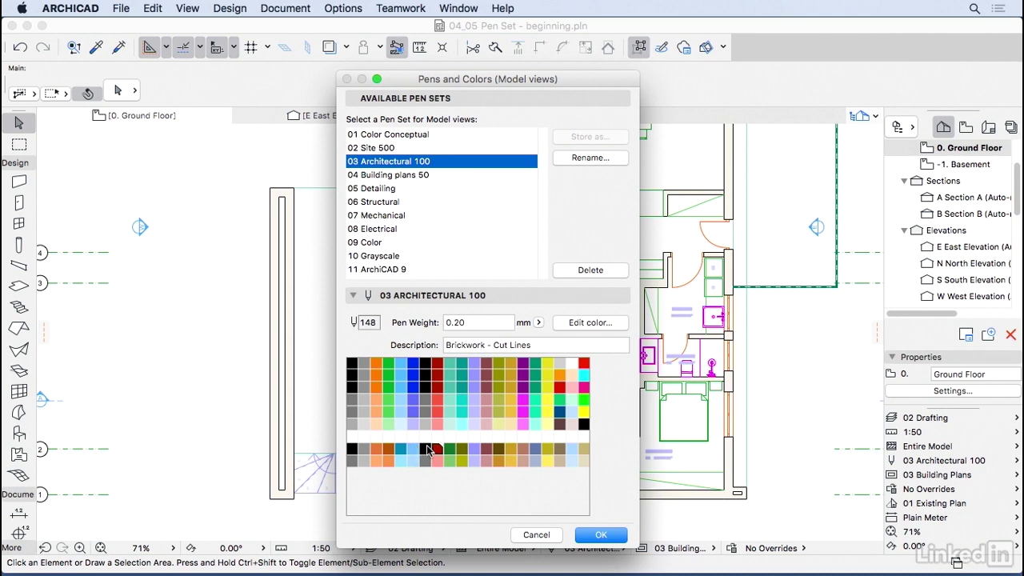
- Recolour pen 3 (Openings - General) Licorice black and apply the resulting Custom pen set
left_click(380, 365)
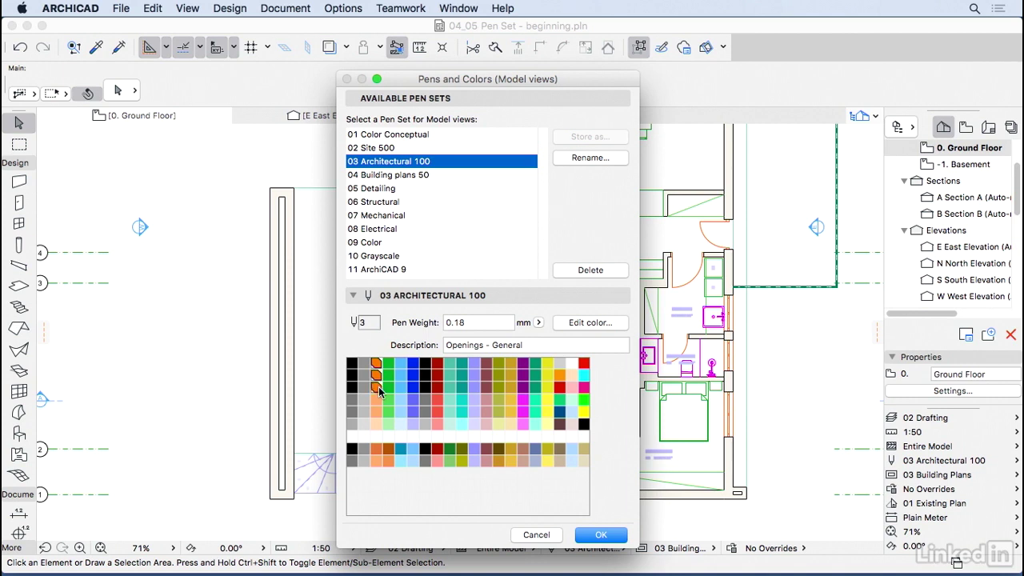
left_click(562, 330)
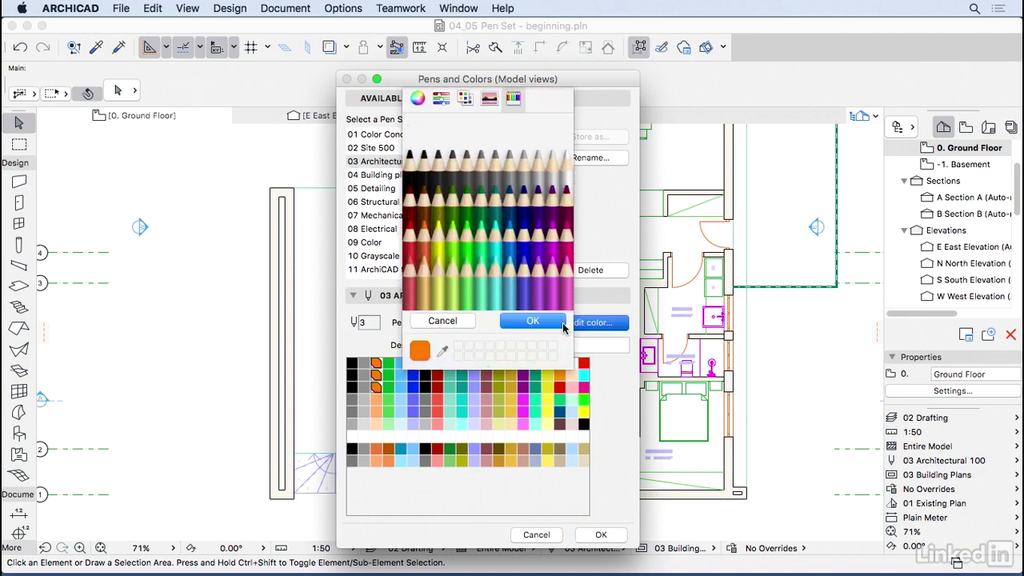
left_click(409, 167)
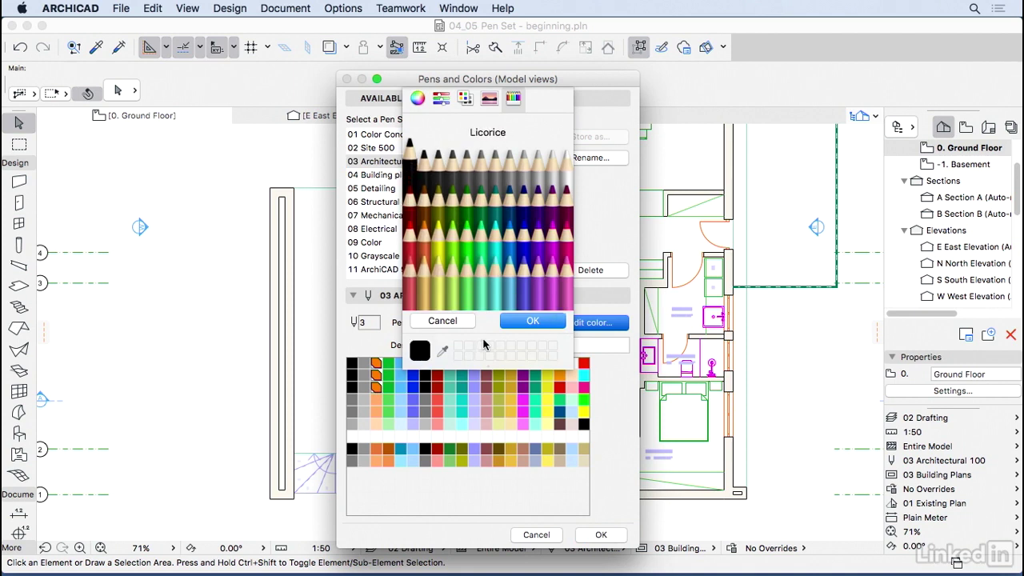
left_click(523, 321)
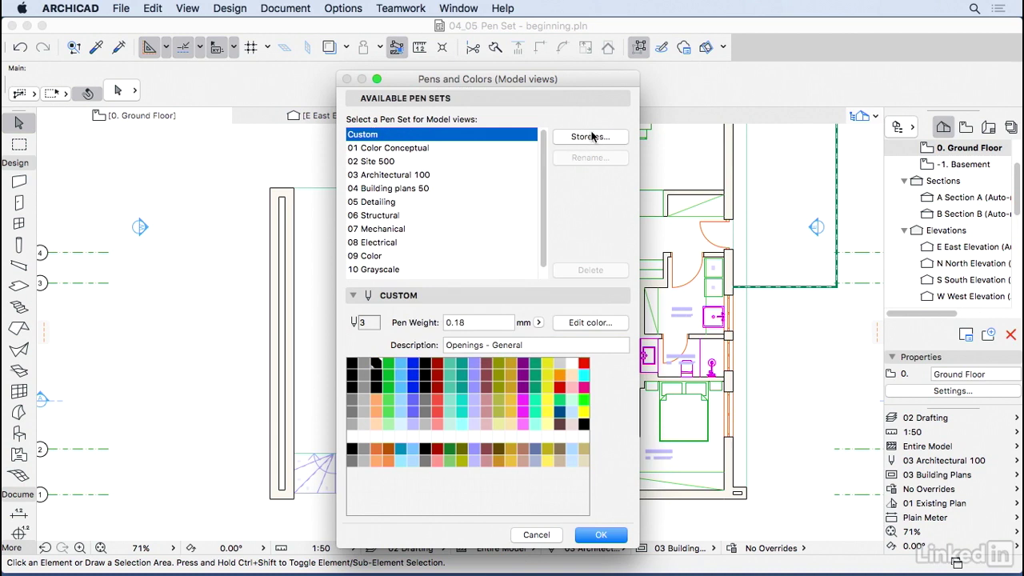
left_click(604, 540)
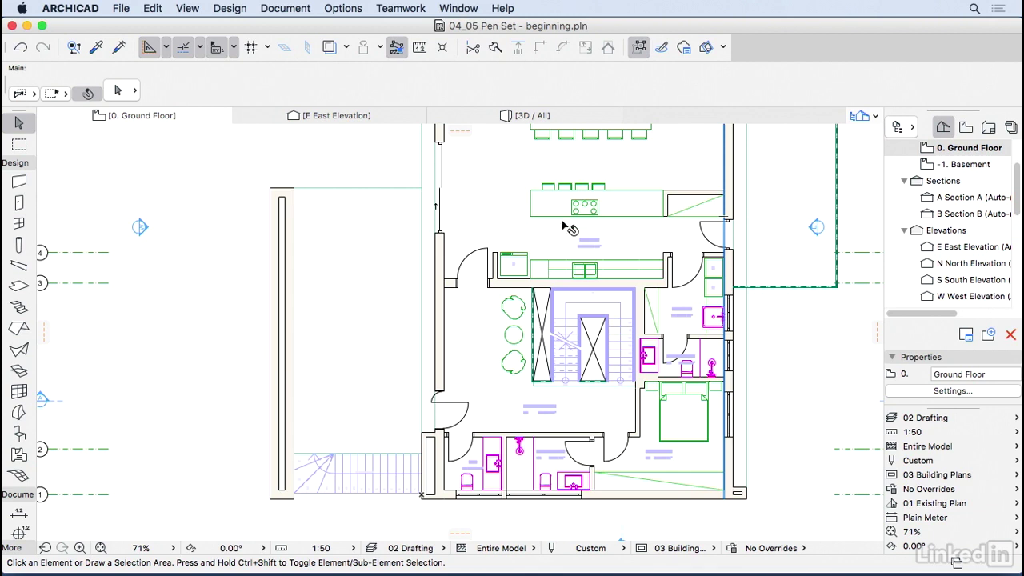
- Open the Document menu to reach the Pen Sets submenu
left_click(308, 9)
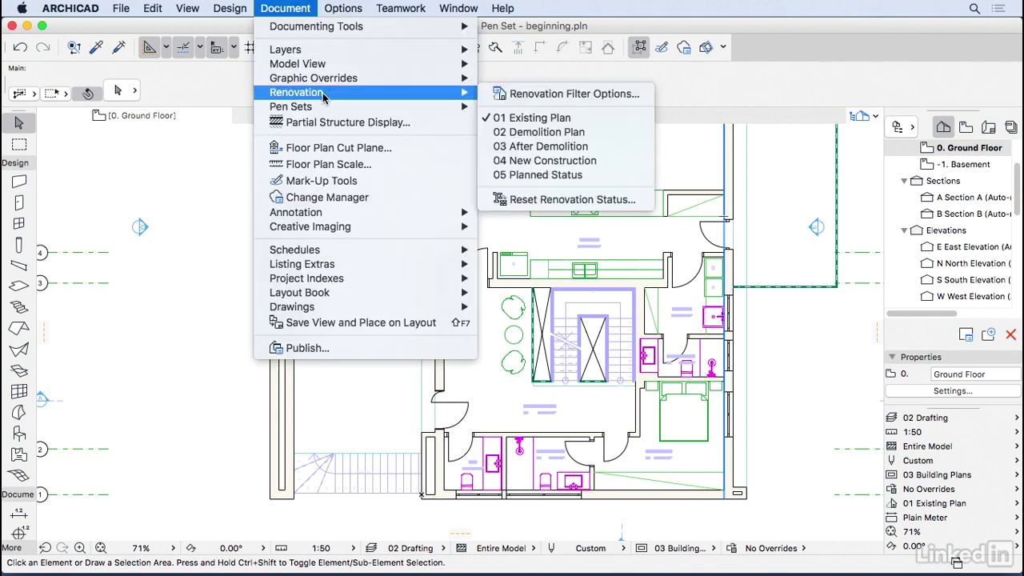
- Reopen Pens & Colors and turn the block of coloured pens from pen 4 black
mouse_move(324, 107)
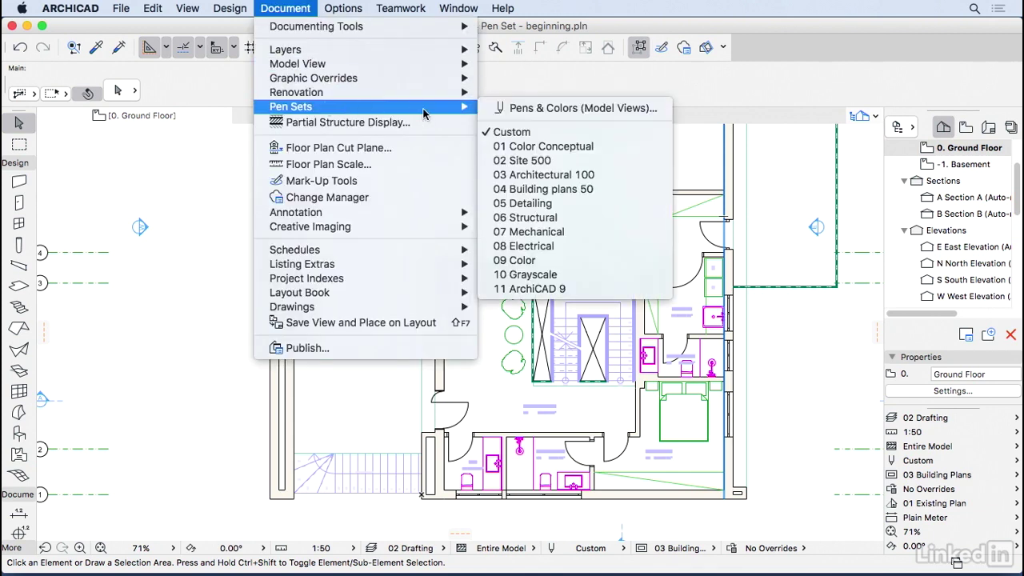
left_click(514, 112)
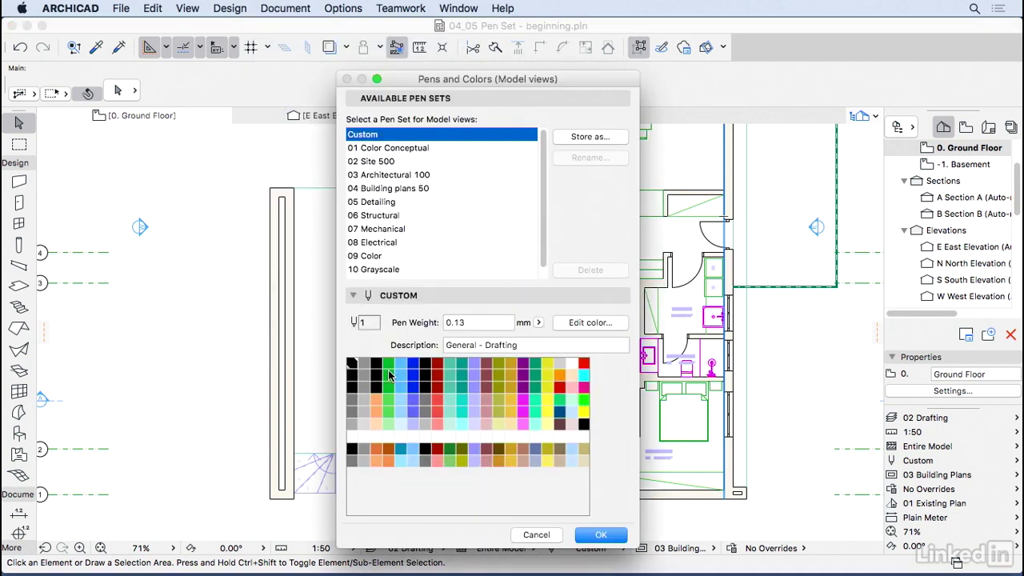
left_click(390, 368)
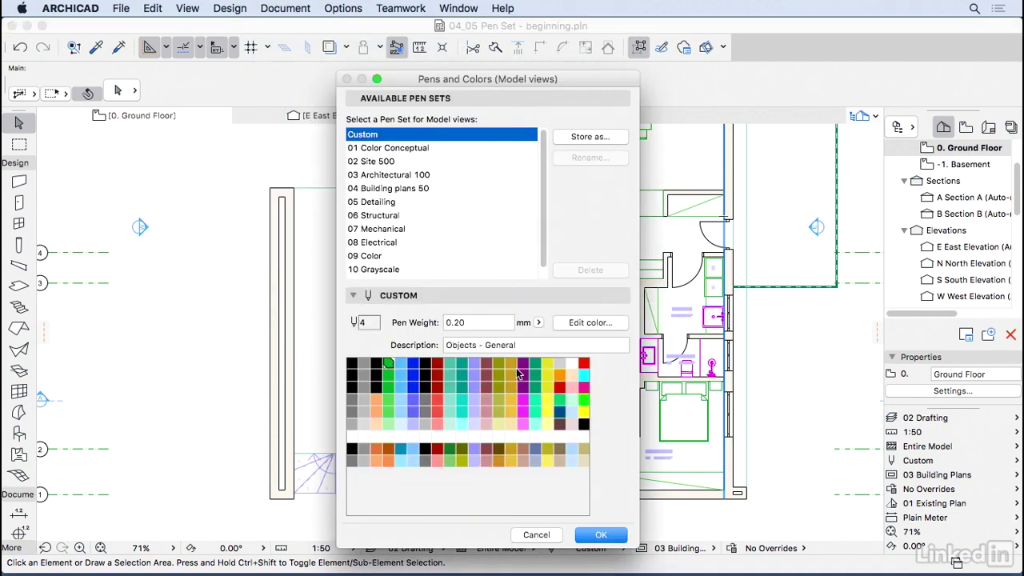
left_click(549, 389, "shift")
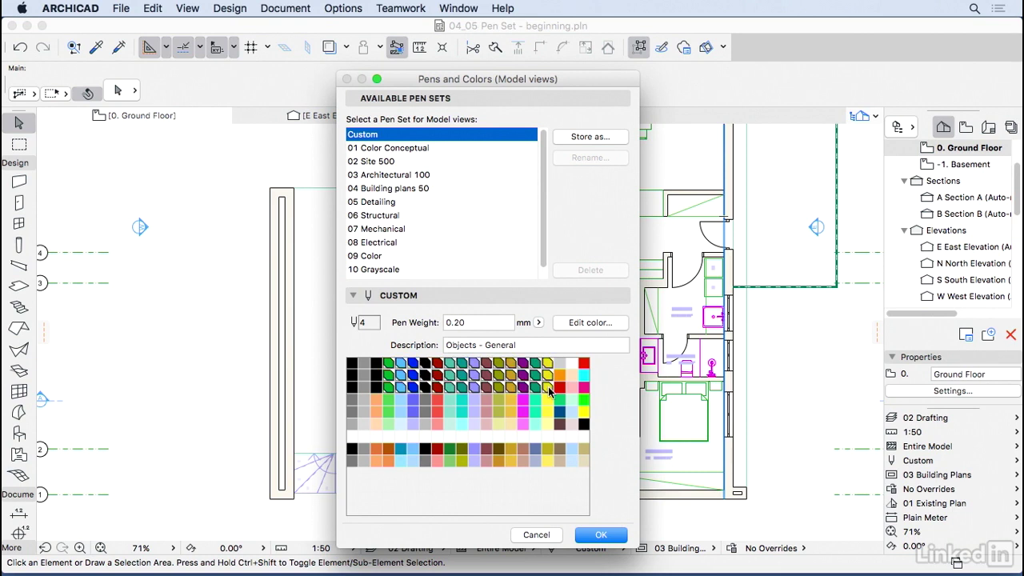
left_click(573, 324)
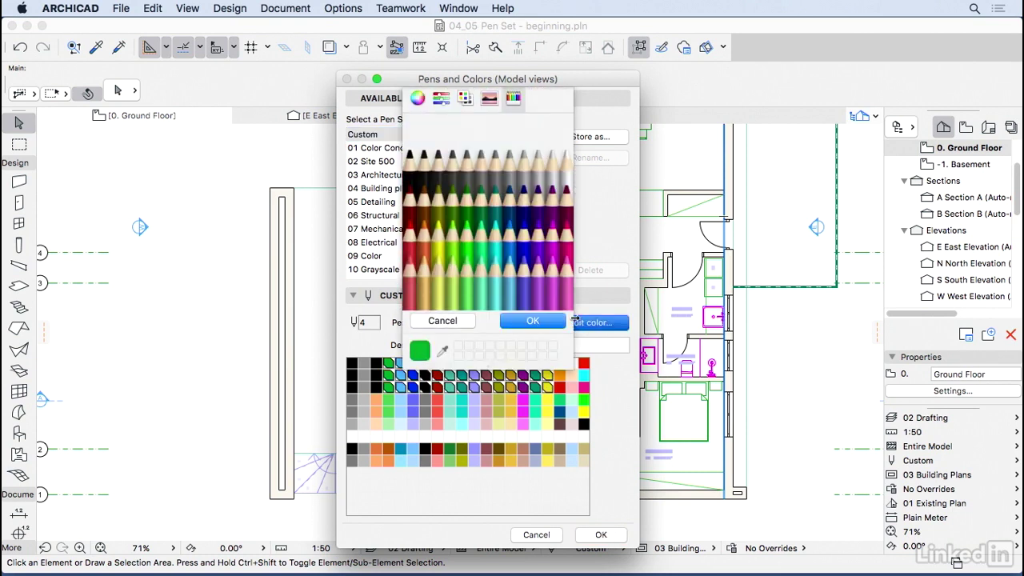
left_click(412, 166)
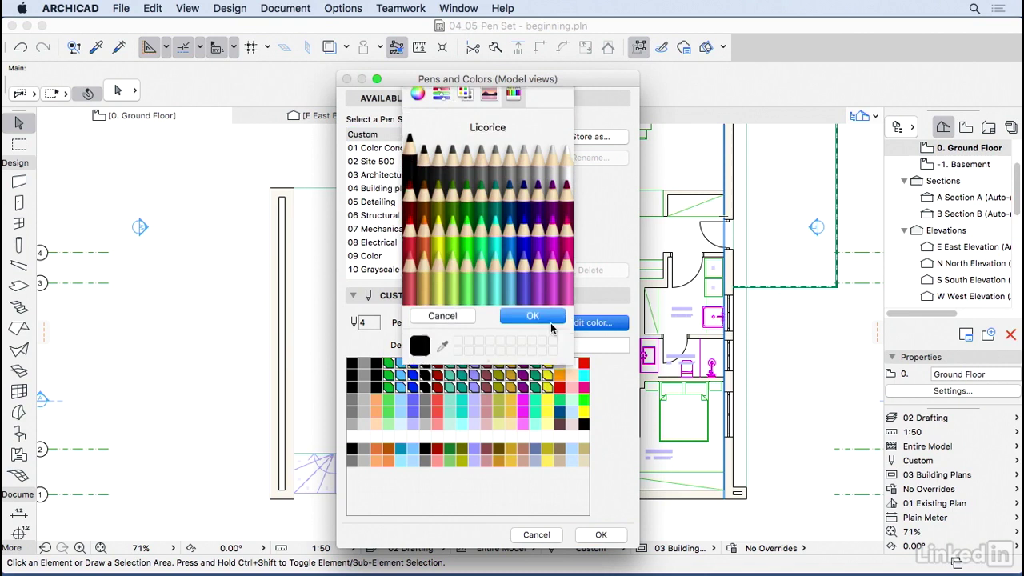
left_click(531, 320)
- Inspect coloured pens 38, 39, 40, 58, 59, 75, 77, 97 and a structural outlines pen
left_click(560, 375)
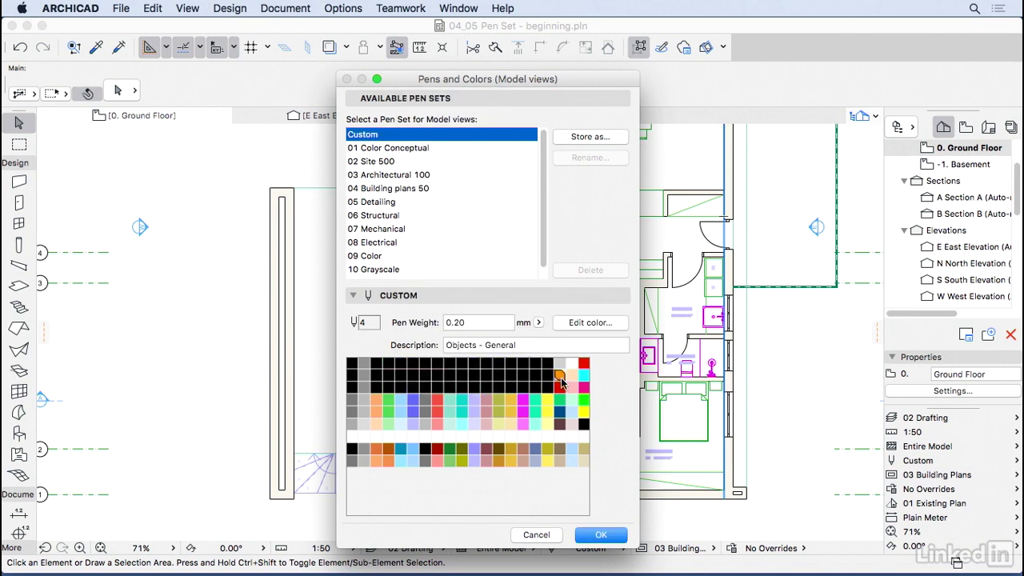
left_click(573, 376)
left_click(584, 376)
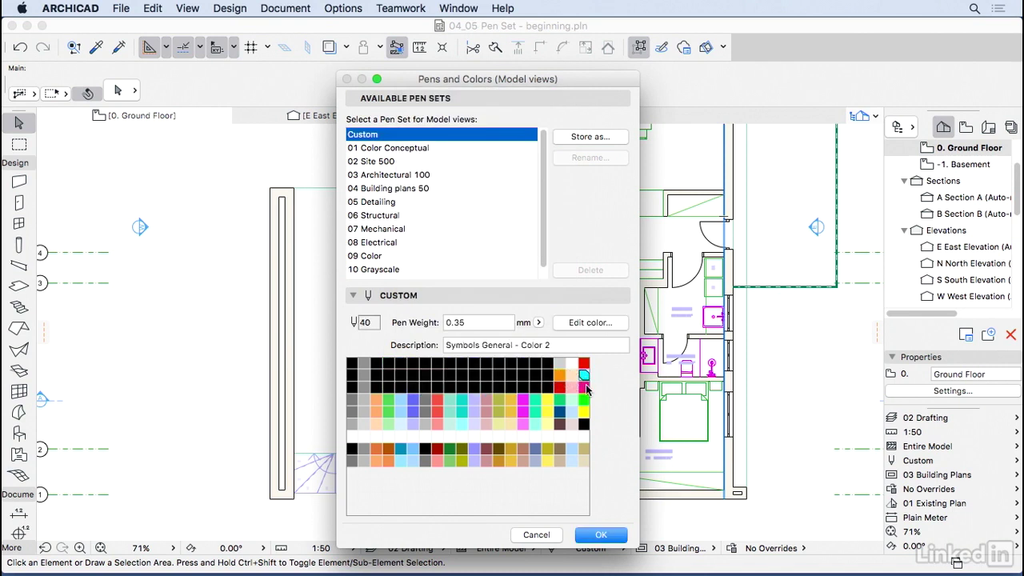
left_click(570, 389)
left_click(559, 387)
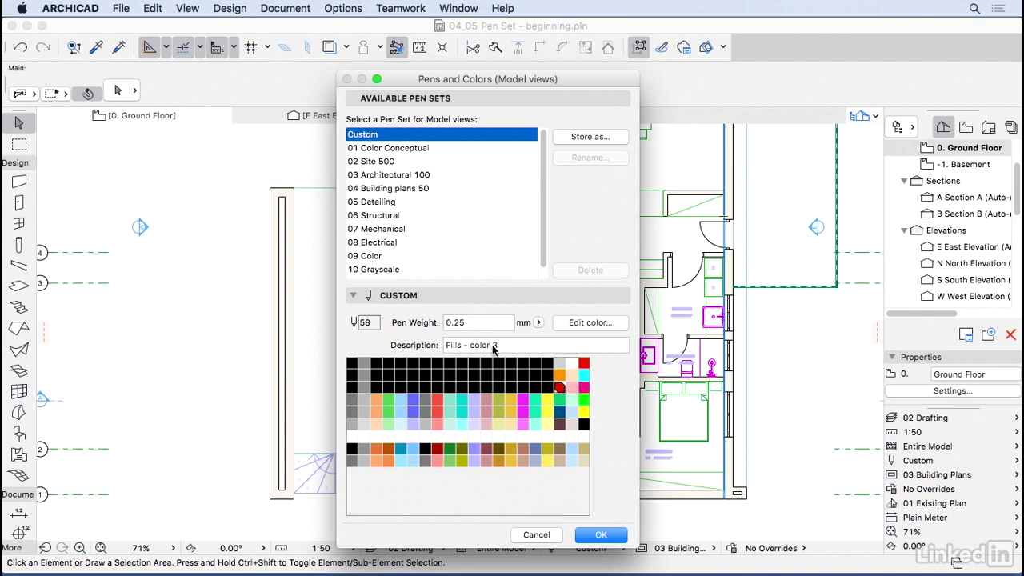
left_click(547, 399)
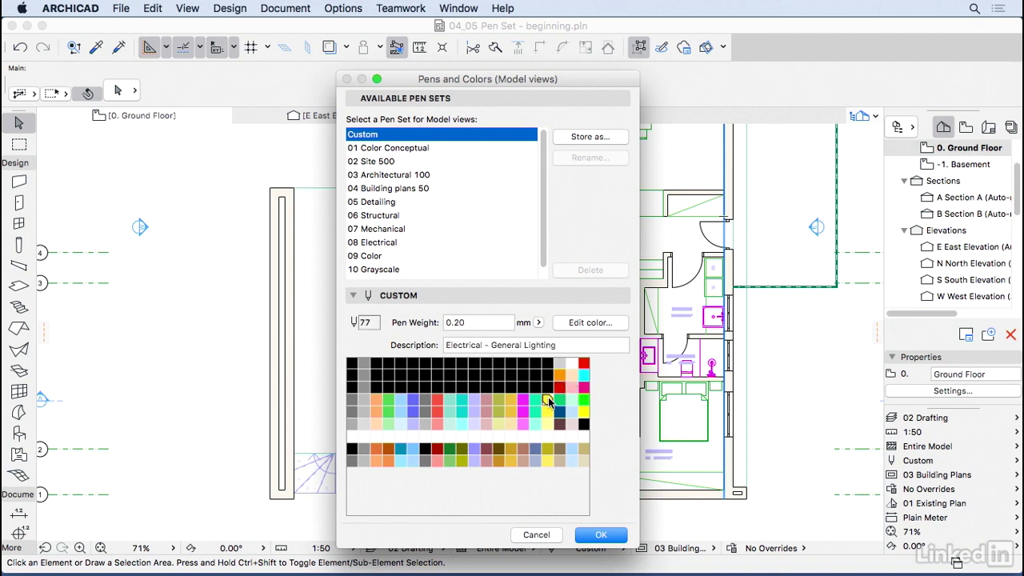
left_click(548, 412)
left_click(535, 412)
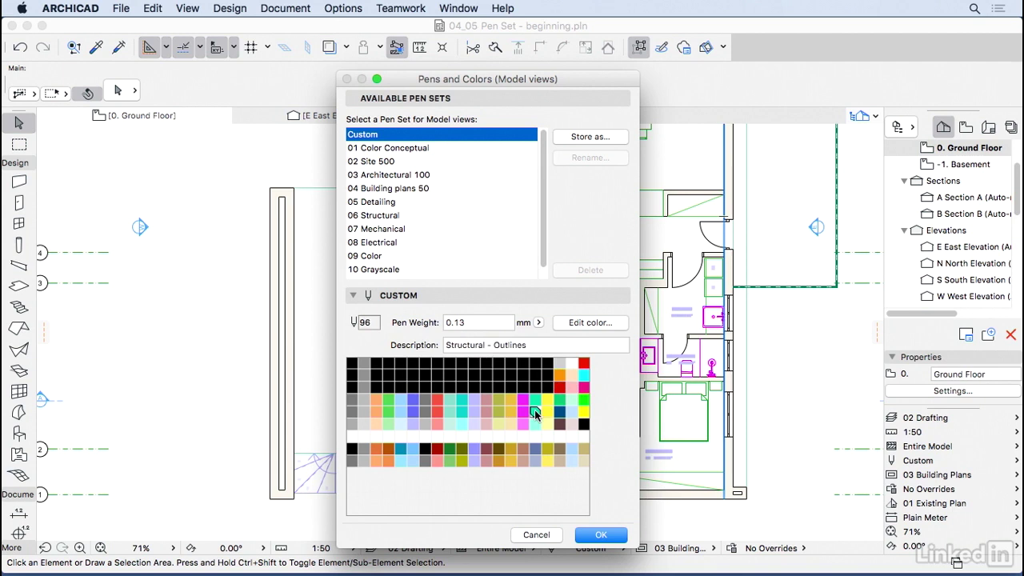
left_click(523, 401)
- Set pens 63–77 and 83–97 to a dark grey (Iron) pencil colour
left_click(547, 400)
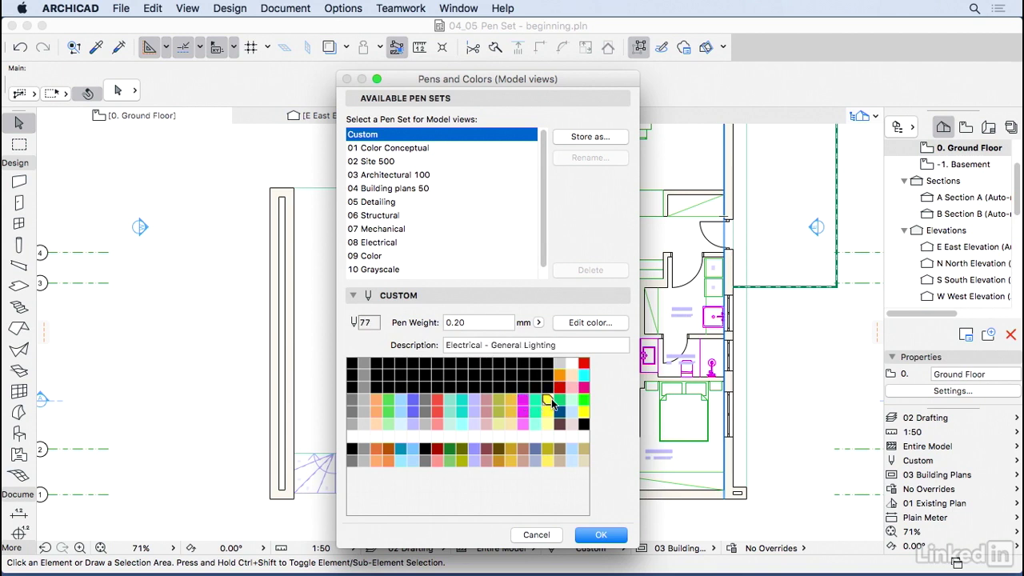
left_click(378, 413, "shift")
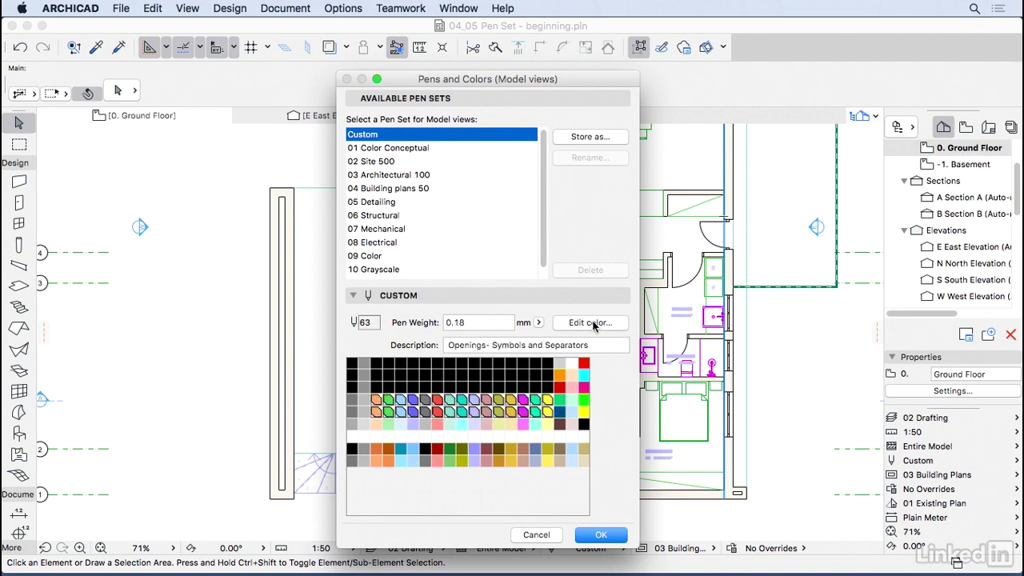
left_click(590, 323)
left_click(441, 168)
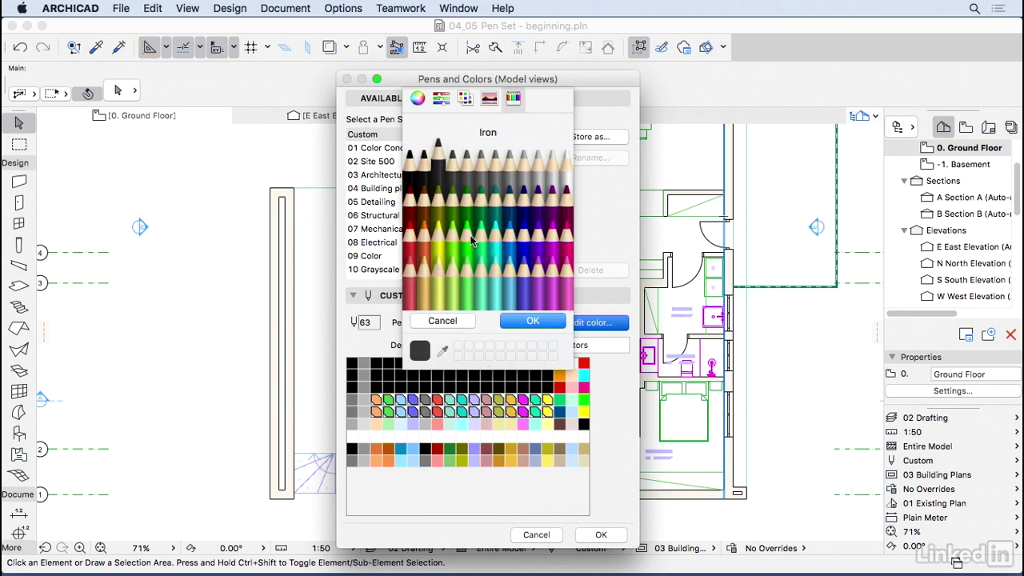
left_click(533, 320)
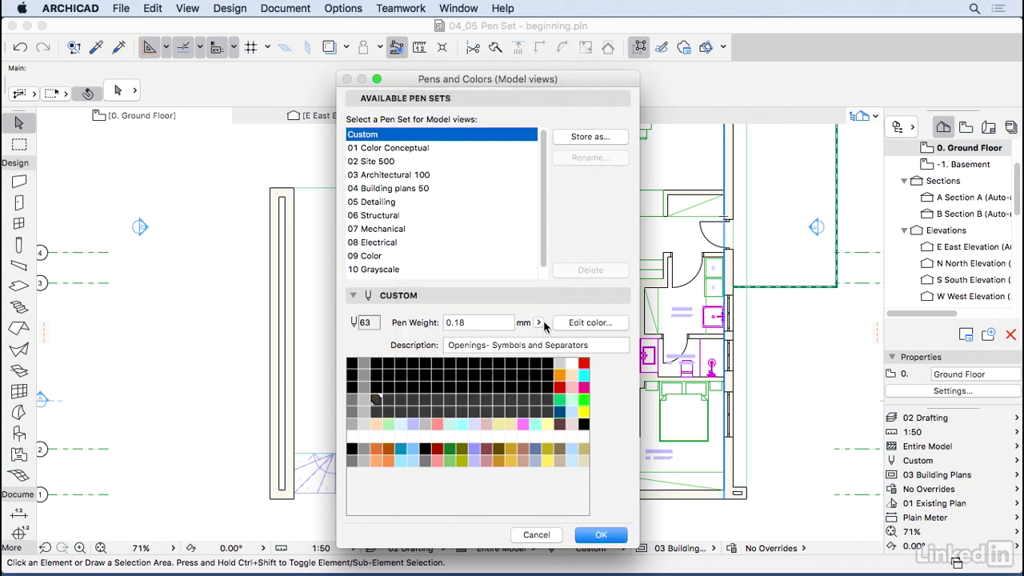
- Set pen 103's row to a lighter grey (Aluminum) pencil colour
left_click(374, 424)
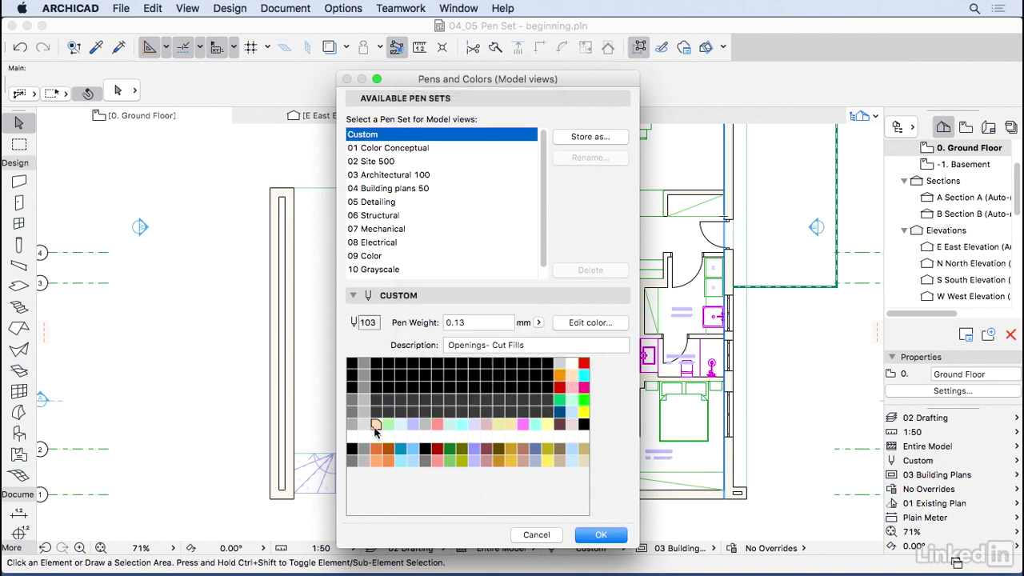
left_click(548, 424, "shift")
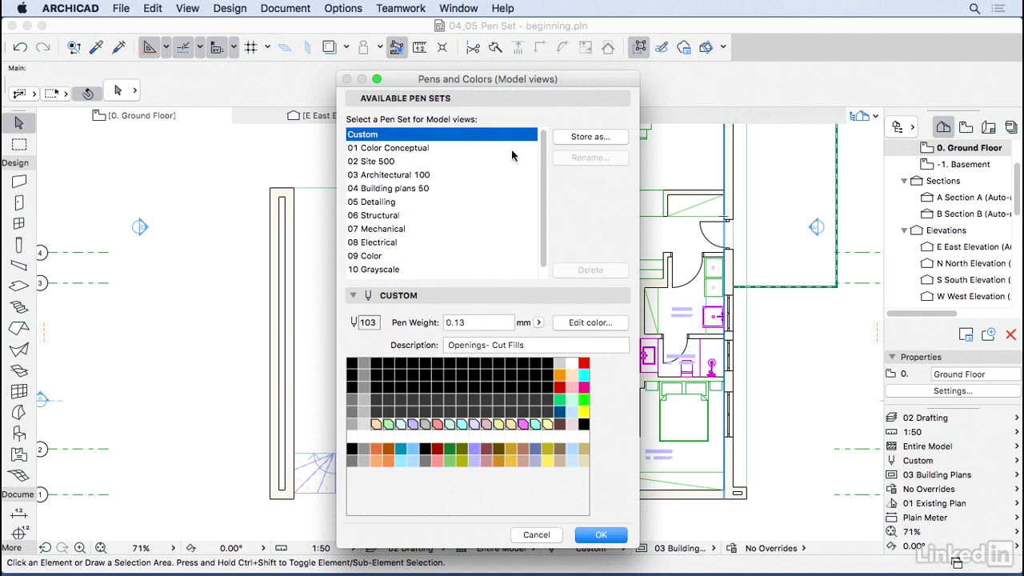
left_click(587, 322)
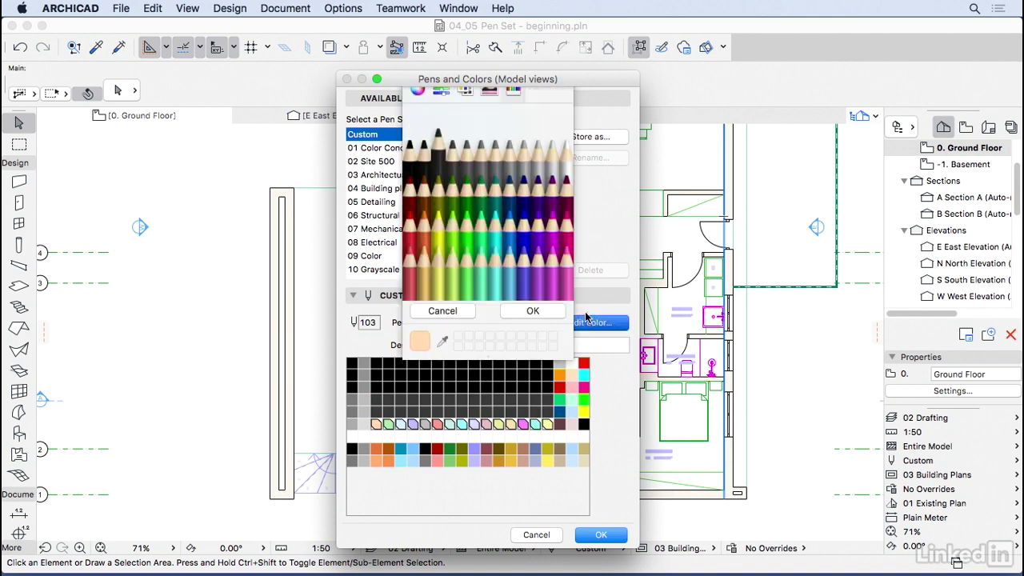
left_click(507, 164)
left_click(532, 320)
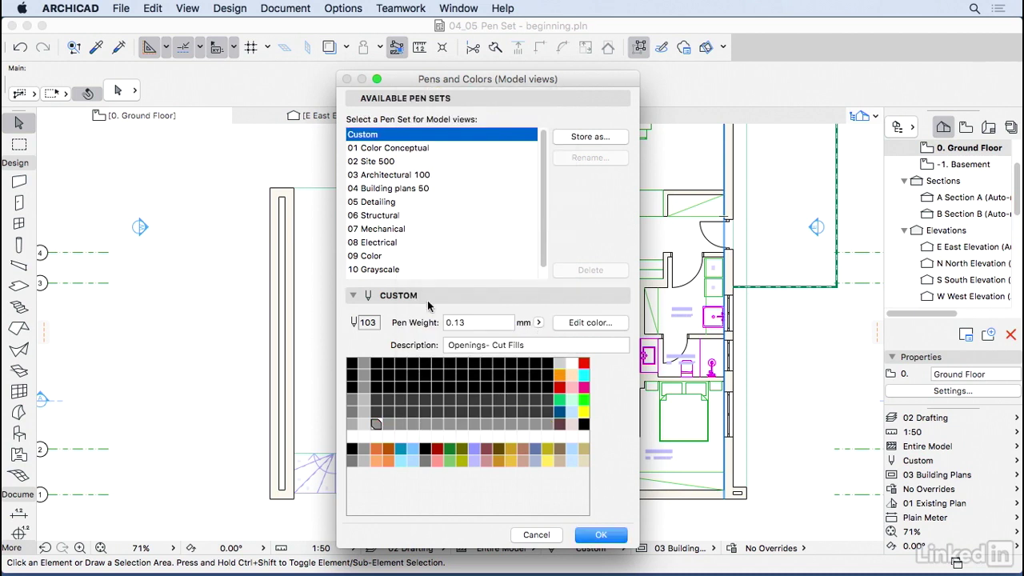
left_click(624, 536)
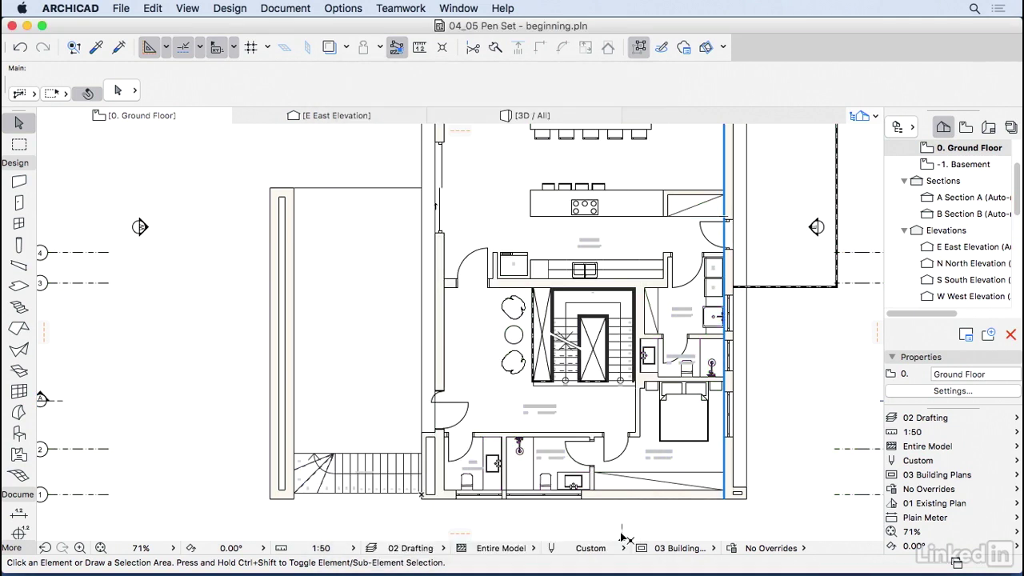
scroll(724, 494, "up", 7)
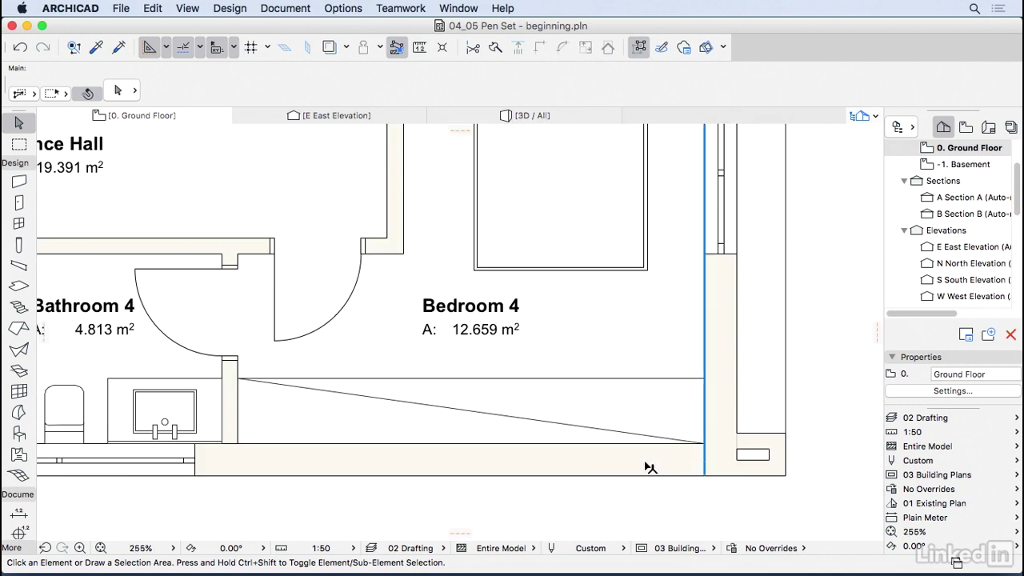
left_click(648, 466)
left_click(630, 491)
scroll(660, 456, "down", 5)
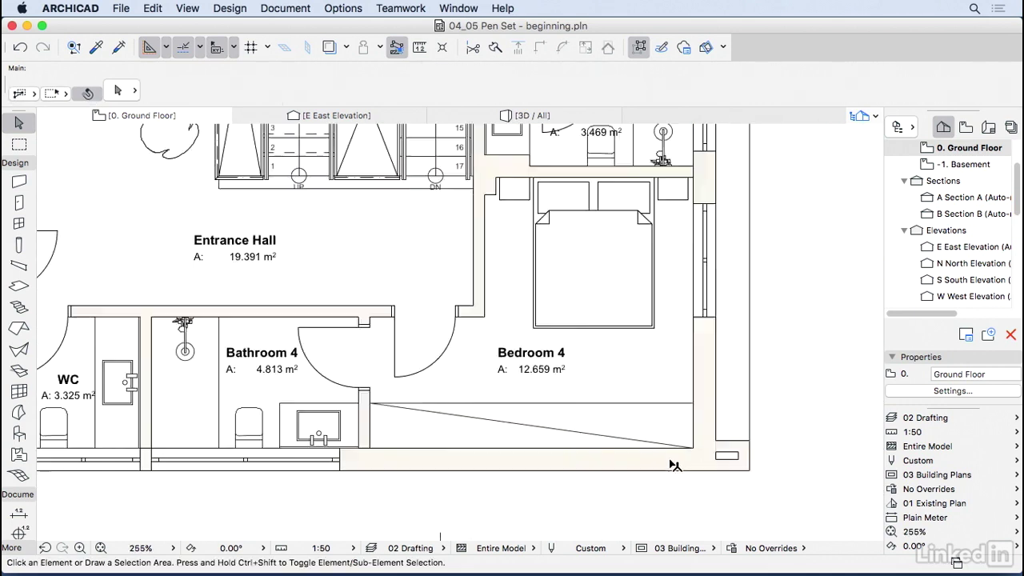
scroll(592, 260, "down", 1)
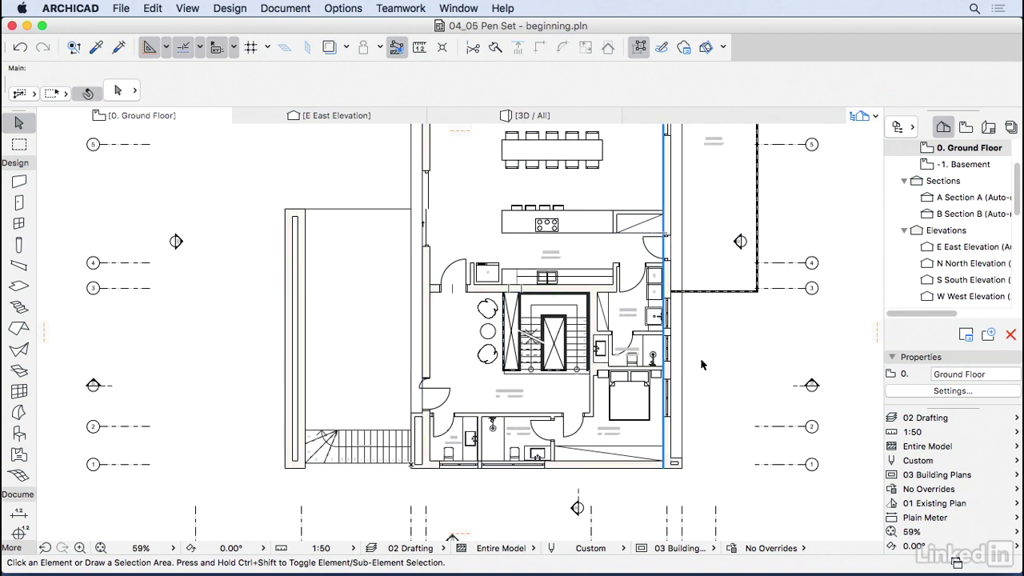
- Reopen Pens & Colors and make pens 143–180 Licorice black
left_click(292, 7)
mouse_move(415, 109)
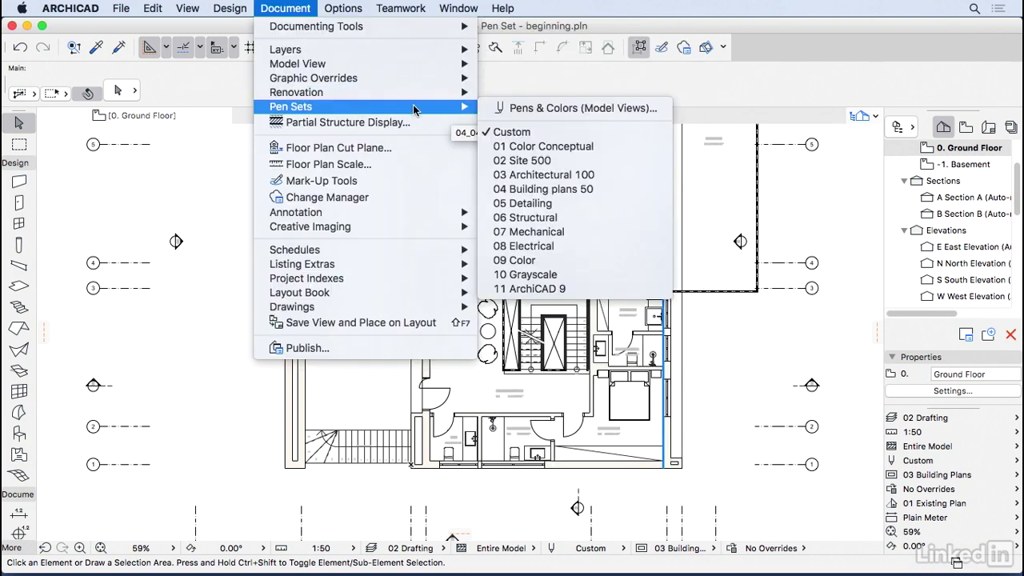
left_click(529, 109)
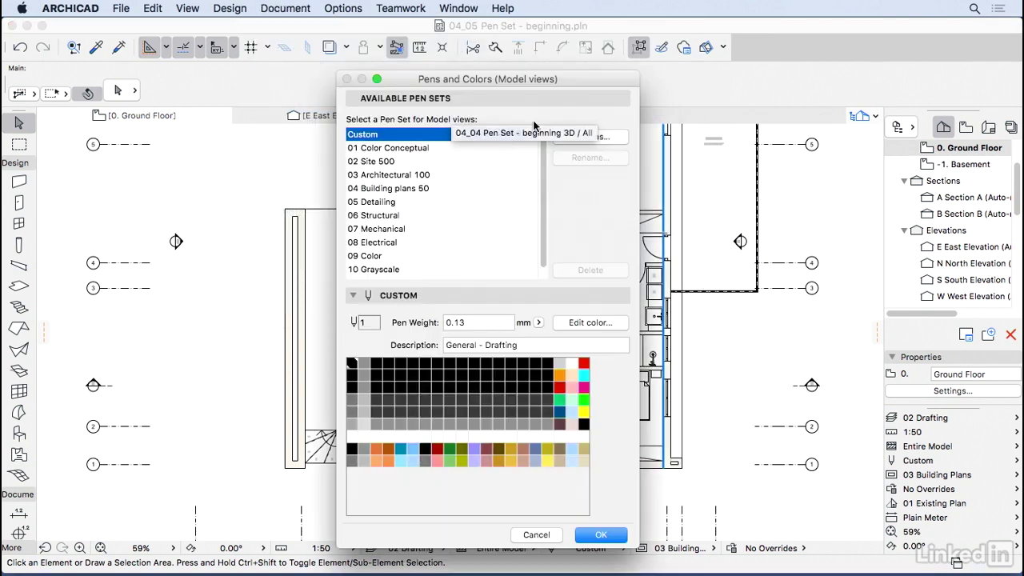
left_click(584, 461)
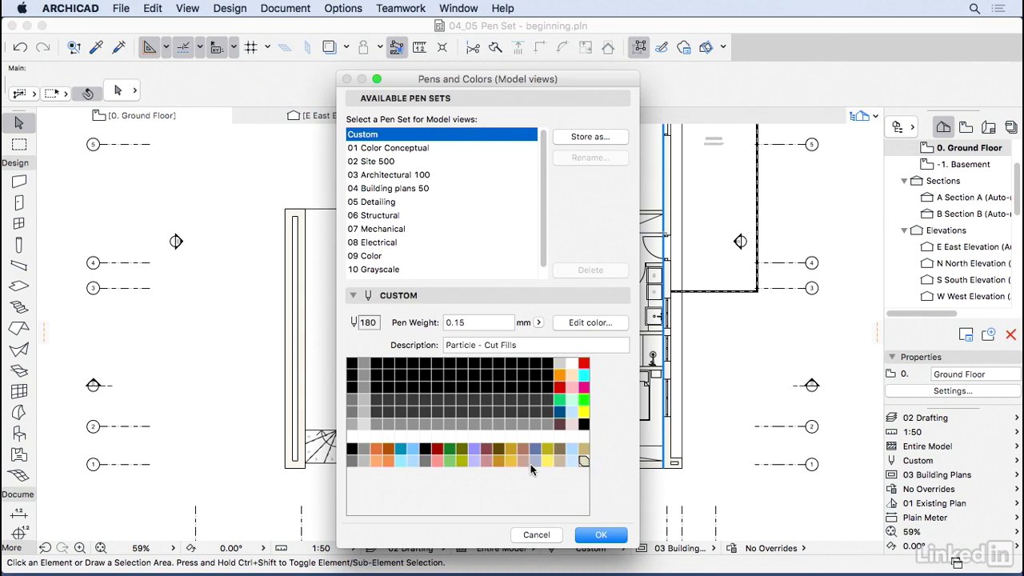
left_click(377, 455, "shift")
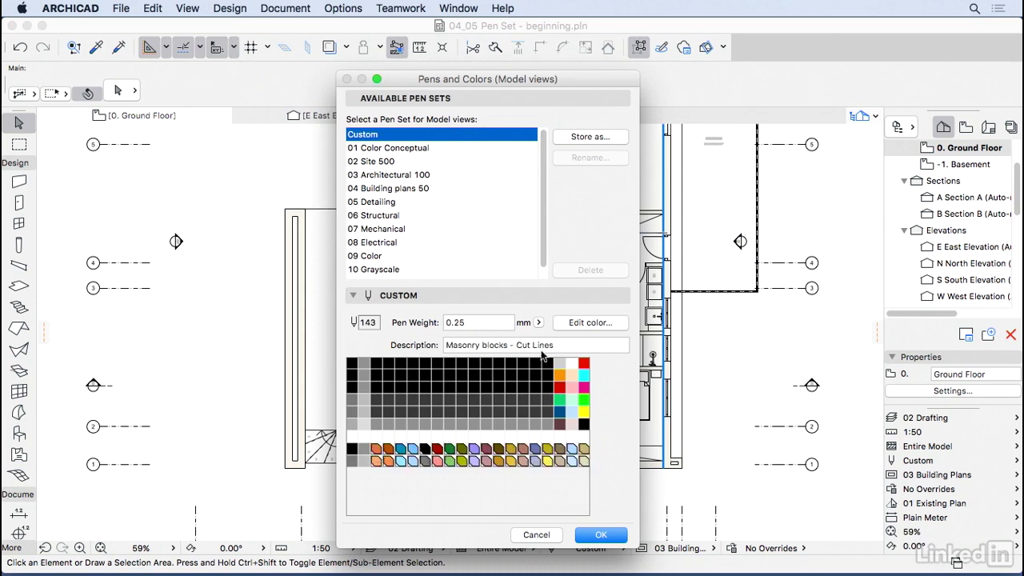
left_click(589, 322)
left_click(414, 169)
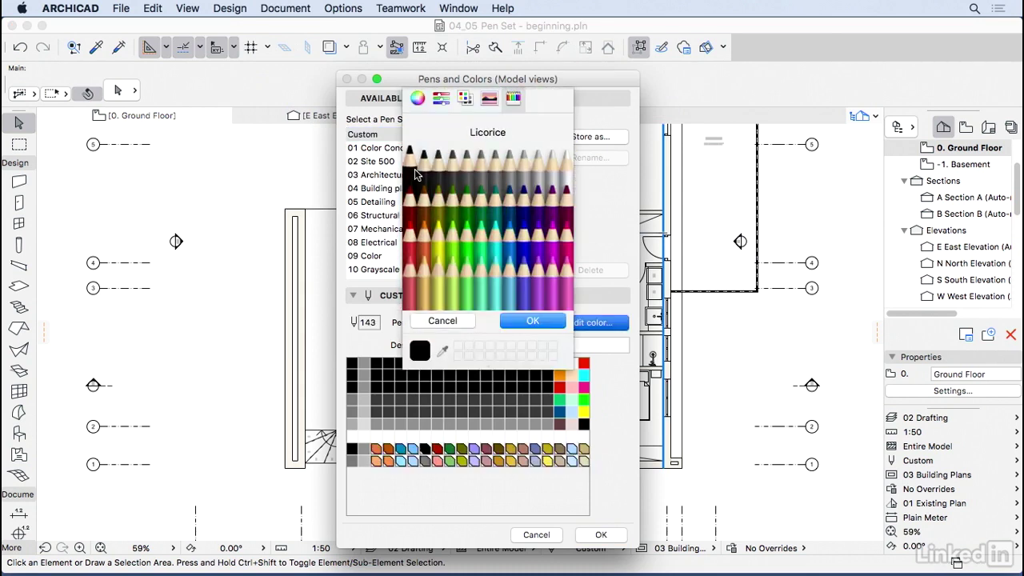
left_click(536, 321)
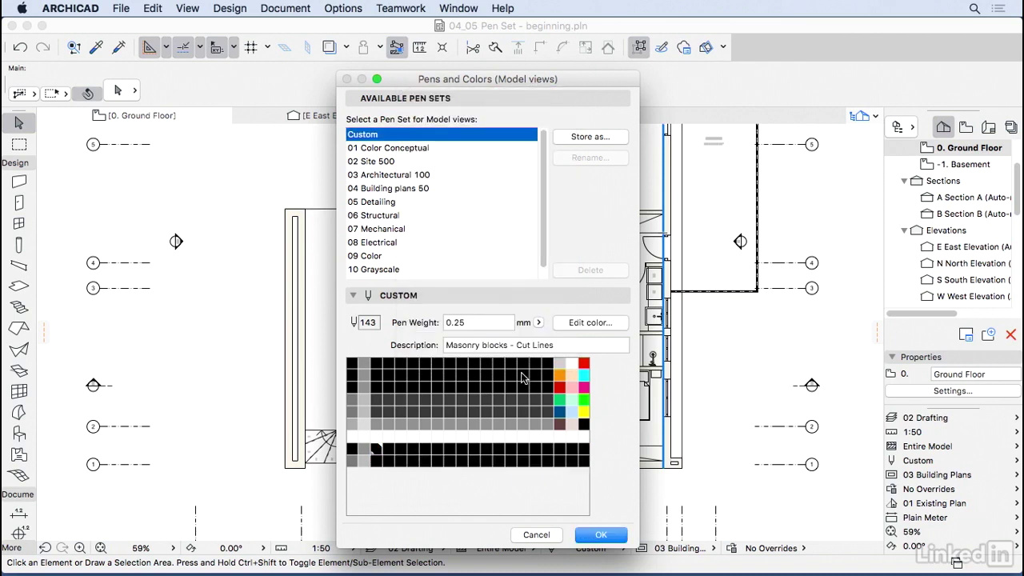
- Make the lower pen row from 163 grey and apply the changes
left_click(375, 460, "shift")
left_click(589, 322)
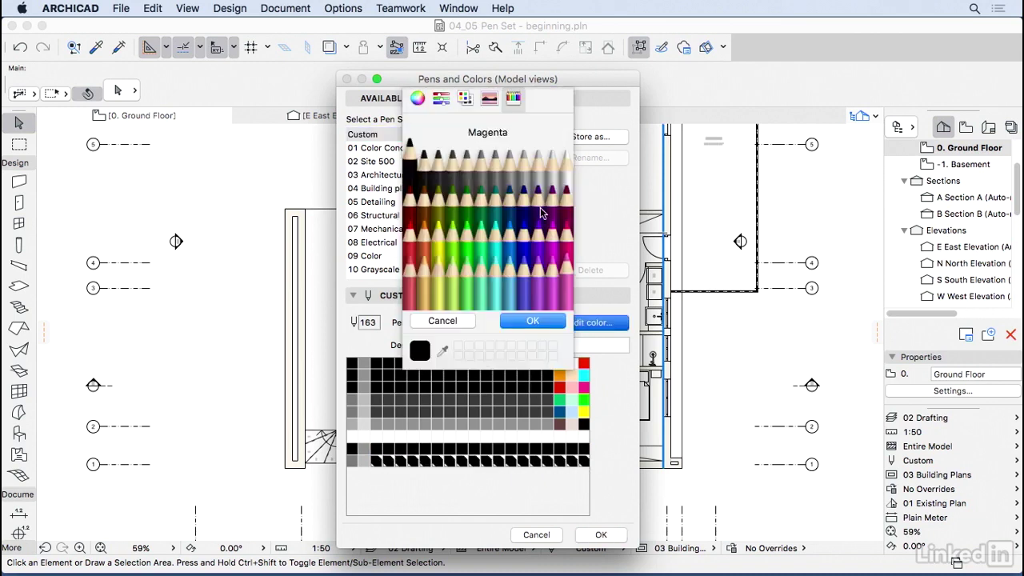
left_click(496, 166)
left_click(526, 321)
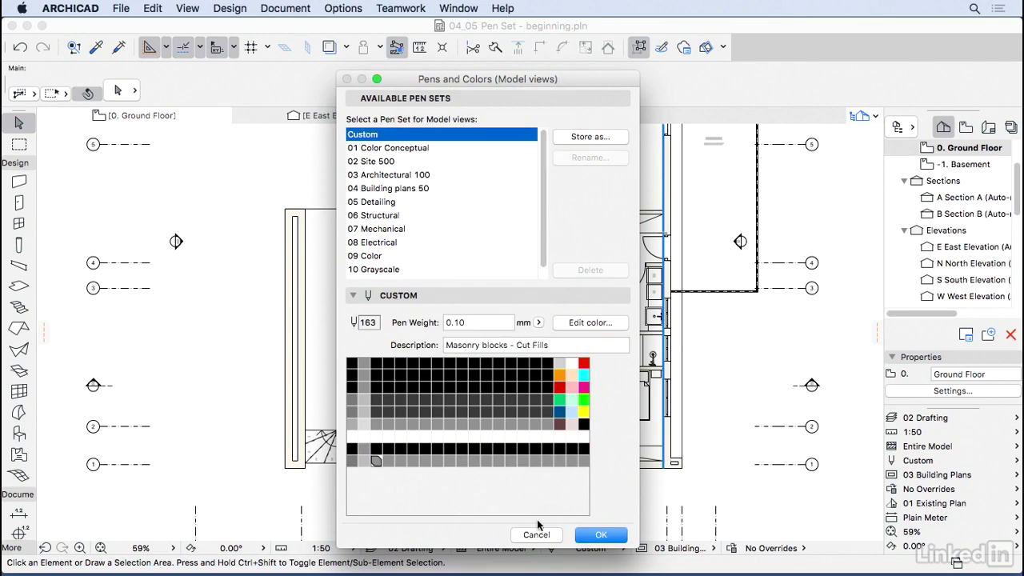
left_click(594, 536)
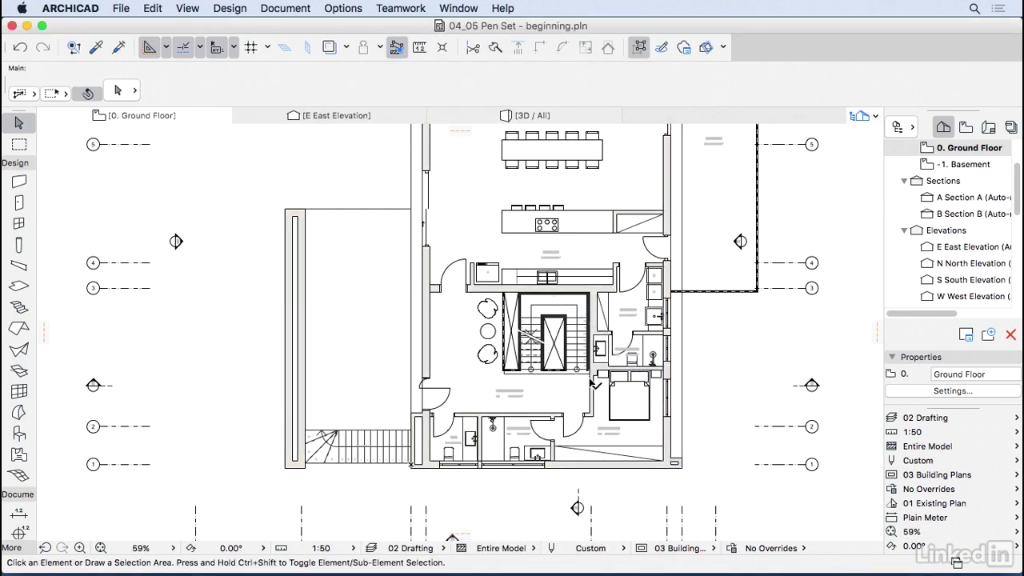
- Reopen Pens & Colors and begin storing the custom pens under the name Schematic Design 50
left_click(294, 8)
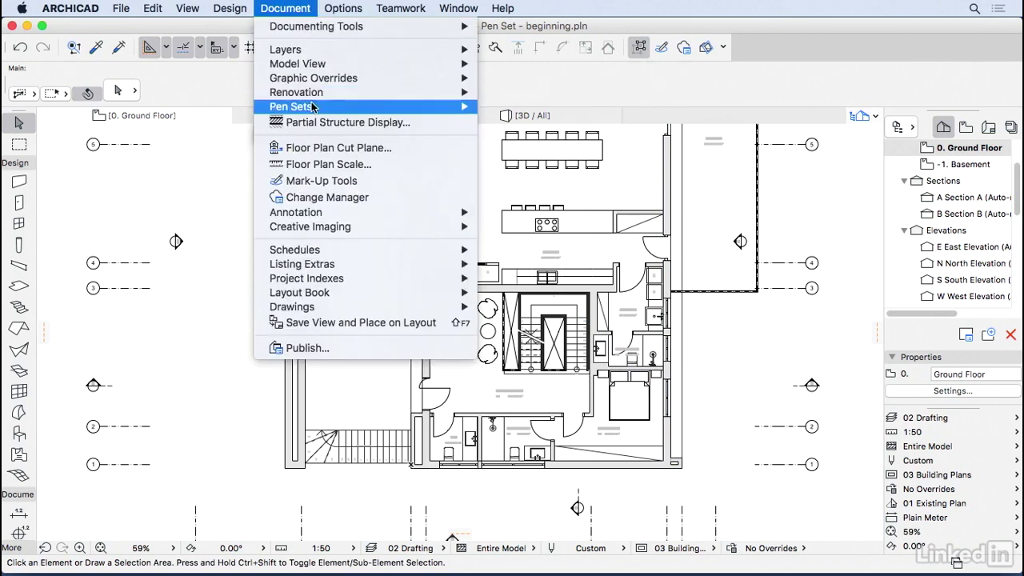
mouse_move(312, 107)
left_click(528, 113)
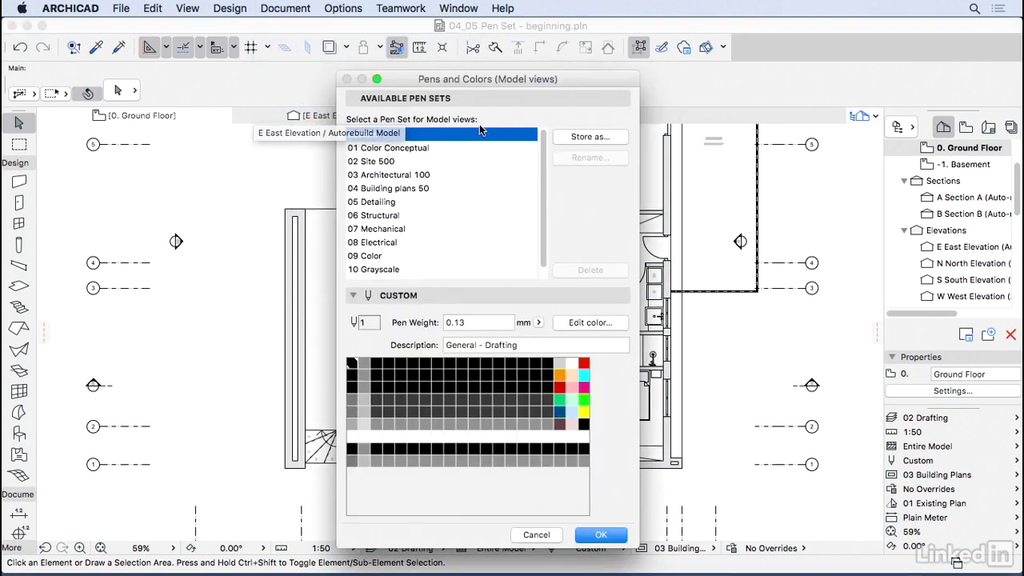
left_click(584, 136)
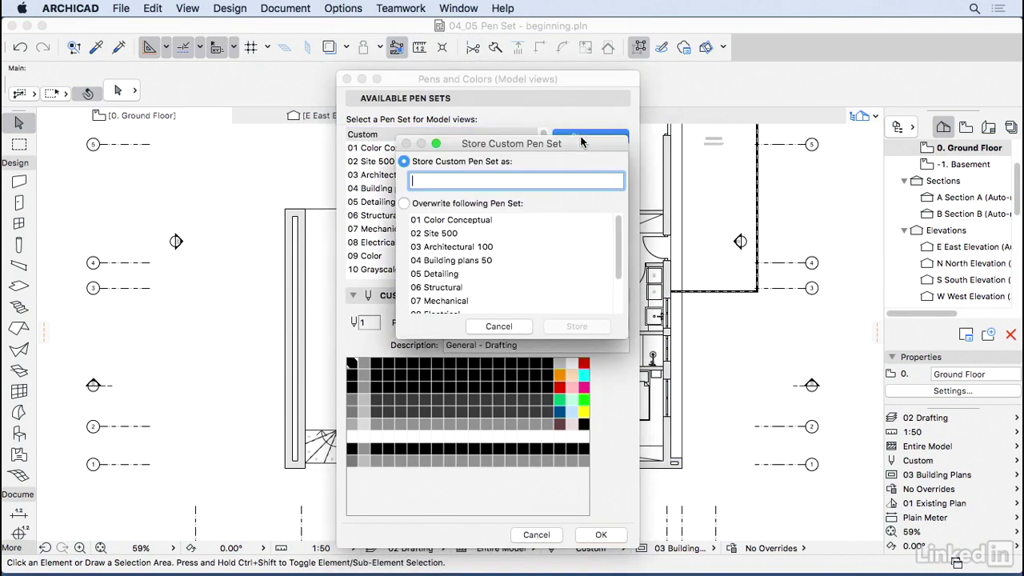
type("St")
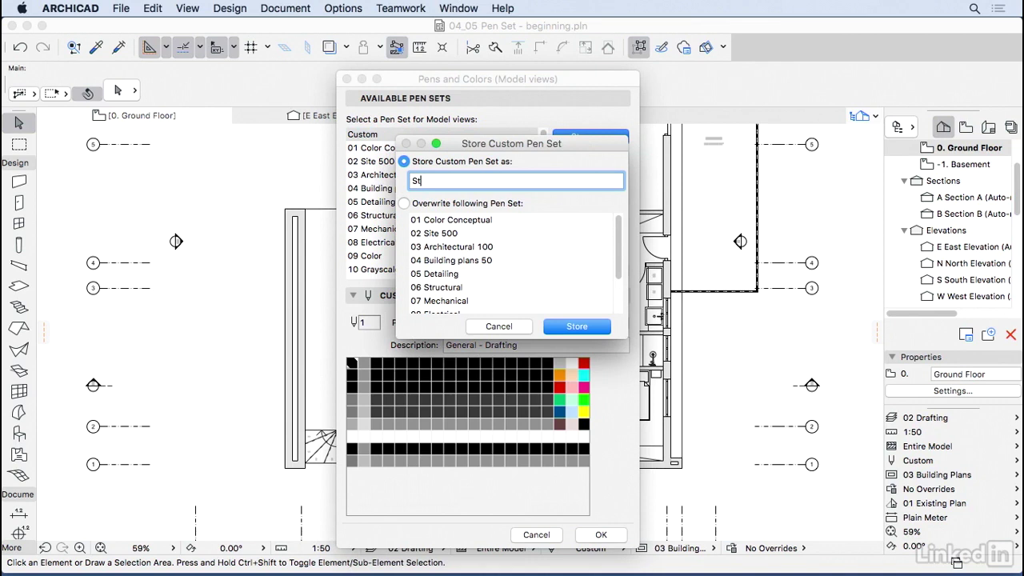
key("BackSpace")
key("BackSpace")
type("Sch")
left_click(577, 325)
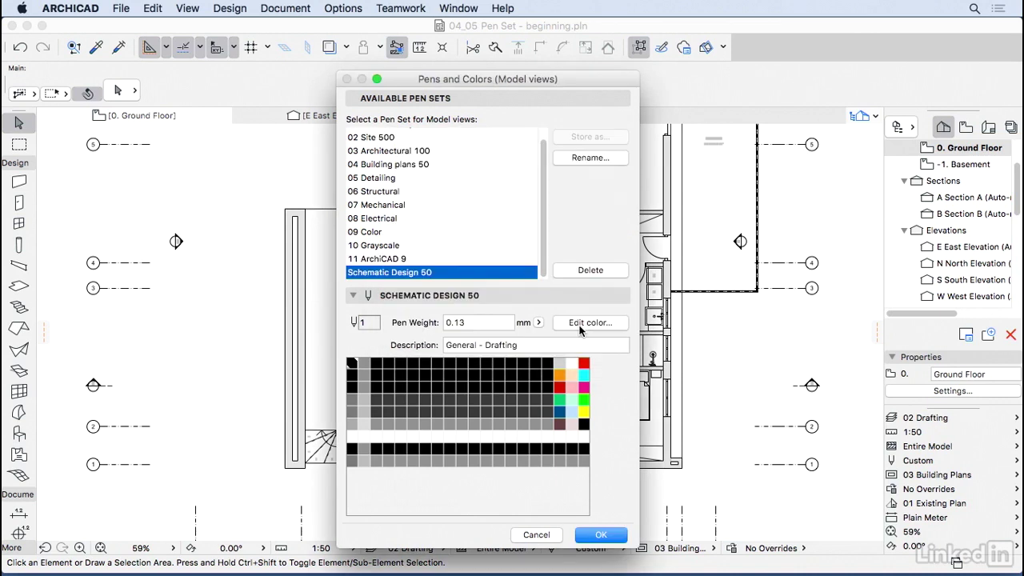
left_click(461, 365)
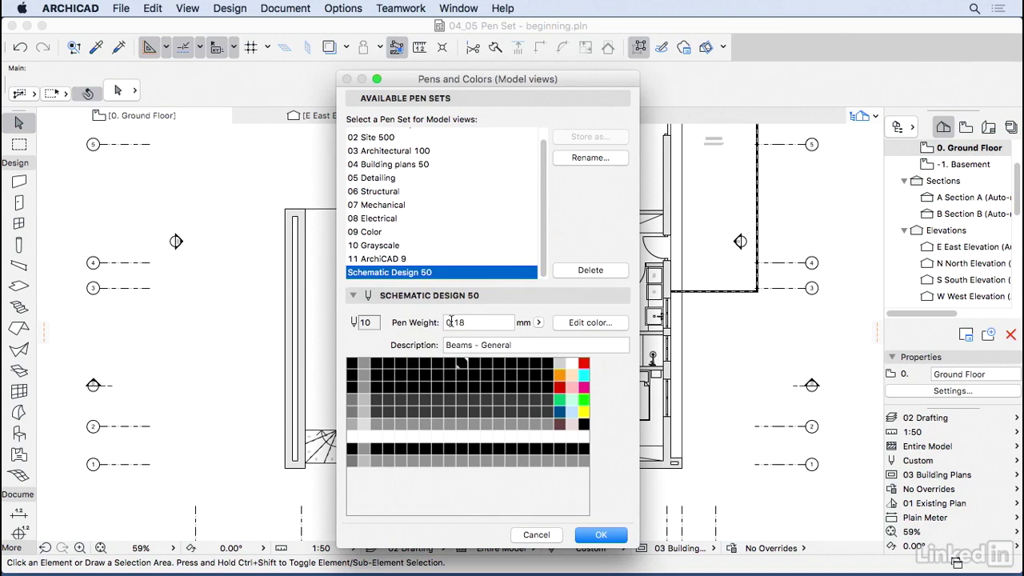
left_click_drag(511, 352, 450, 350)
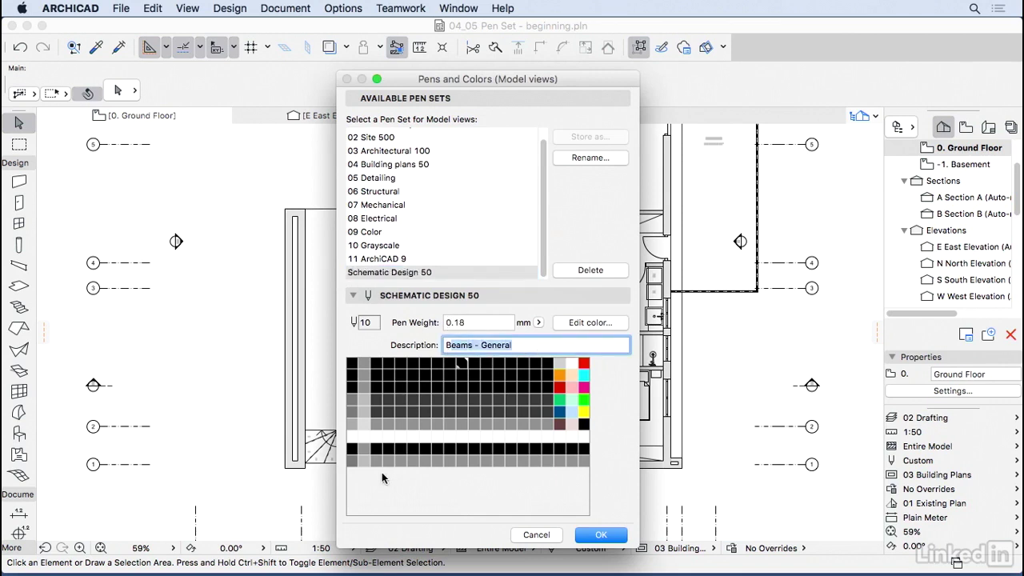
left_click(353, 473)
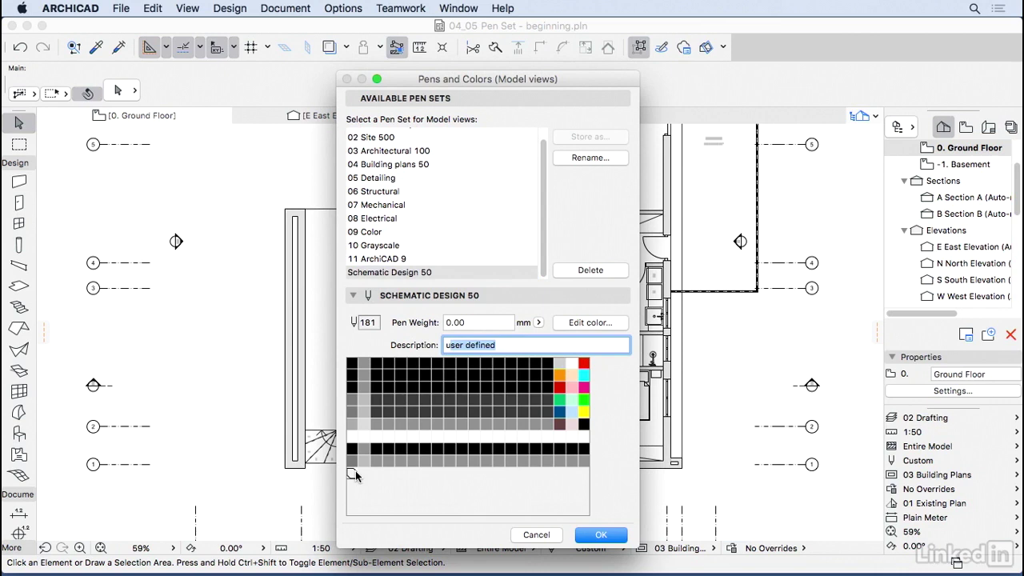
left_click(353, 511)
- Apply the Schematic Design 50 pens and open Section A to inspect it in black and grey
left_click(601, 541)
scroll(575, 422, "down", 2)
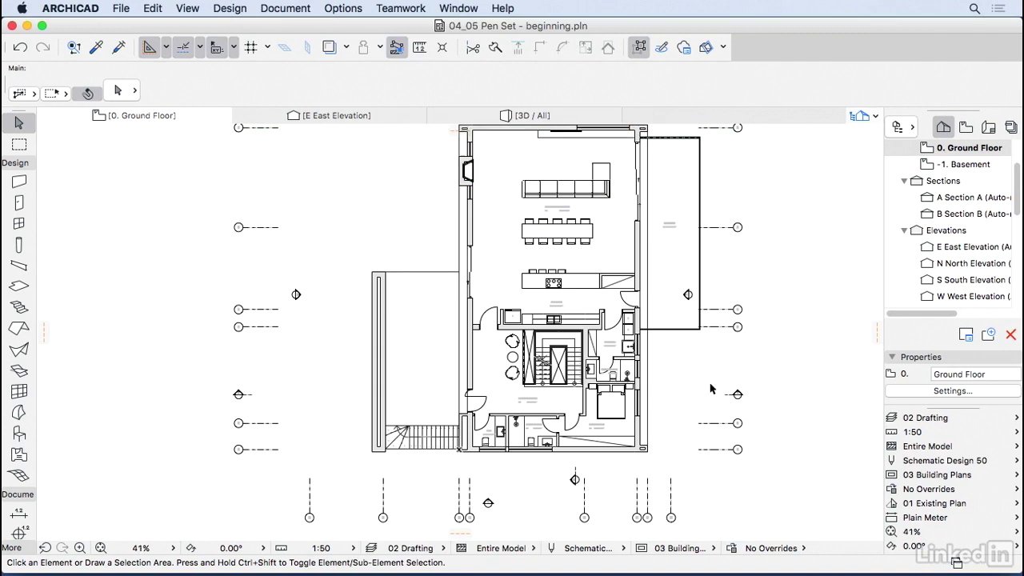
double_click(954, 203)
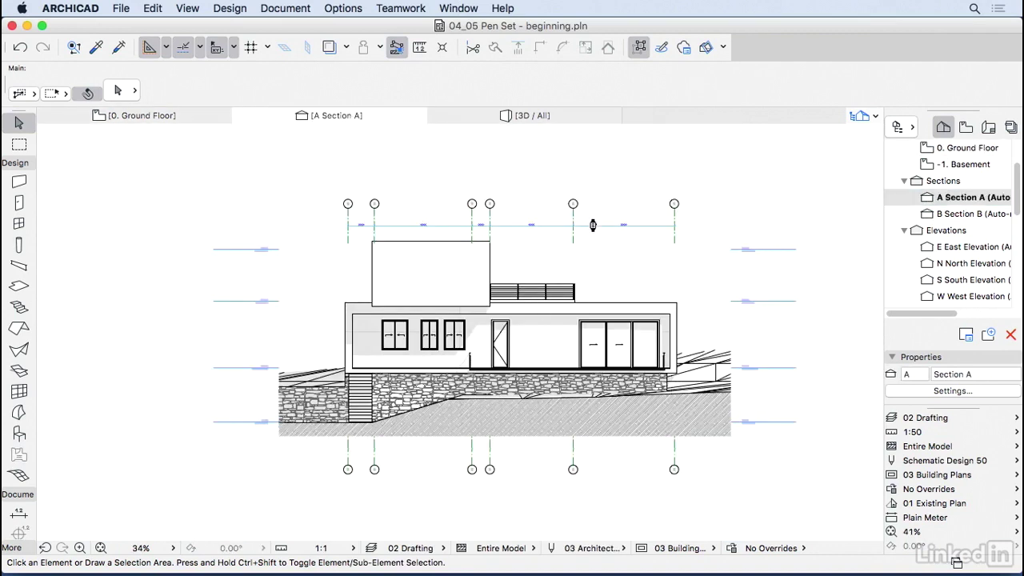
scroll(603, 221, "up", 5)
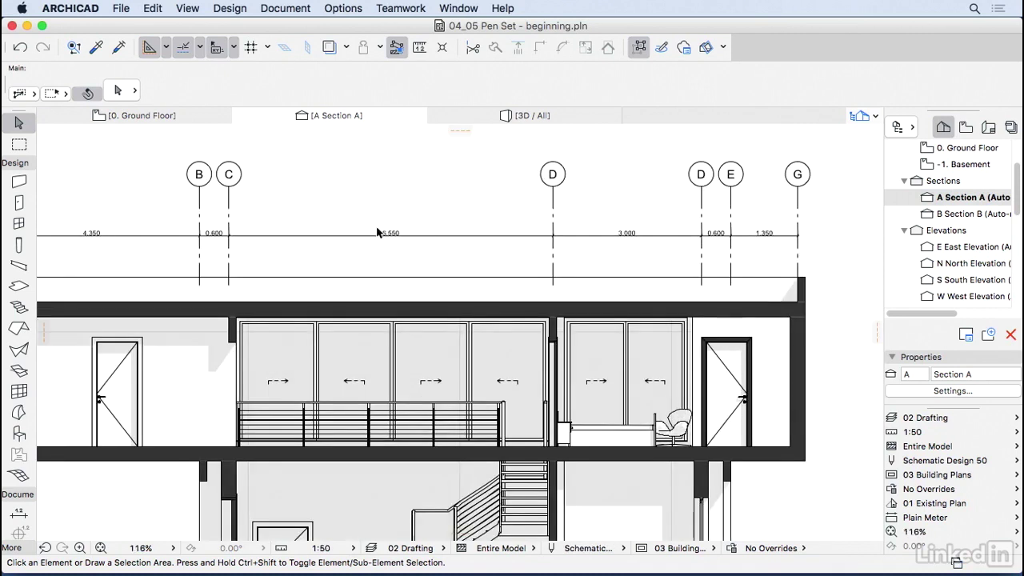
scroll(412, 240, "down", 2)
scroll(528, 231, "down", 2)
scroll(527, 230, "down", 3)
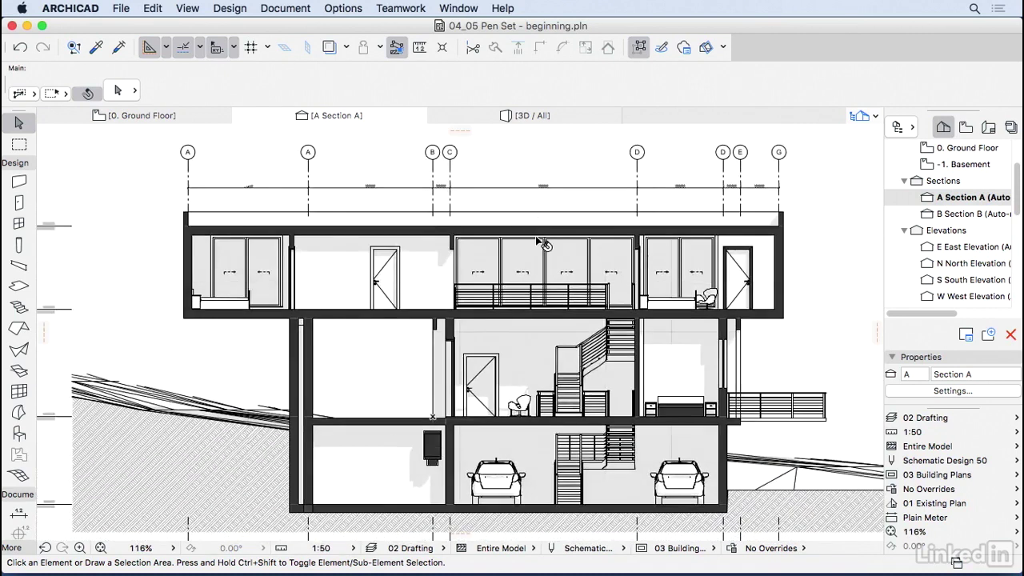